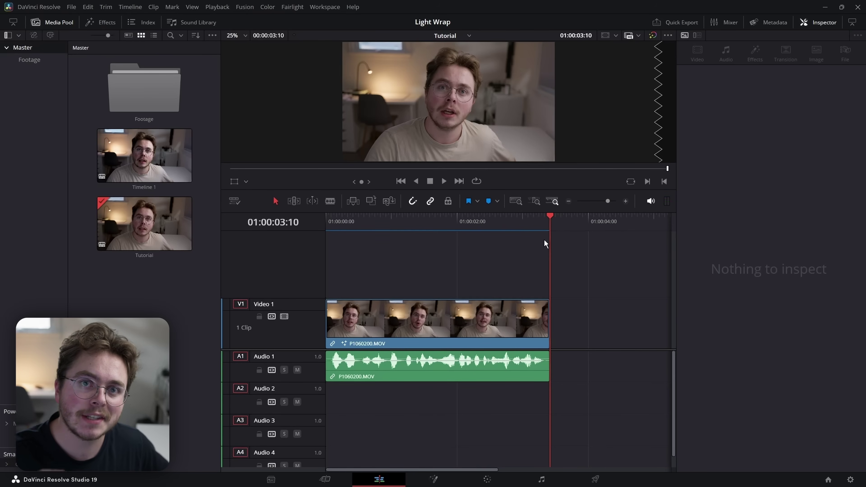
# Switch to the Fusion page for clip P1060200.MOV, showing MediaIn1 wired to MediaOut1.
pyautogui.click(433, 481)
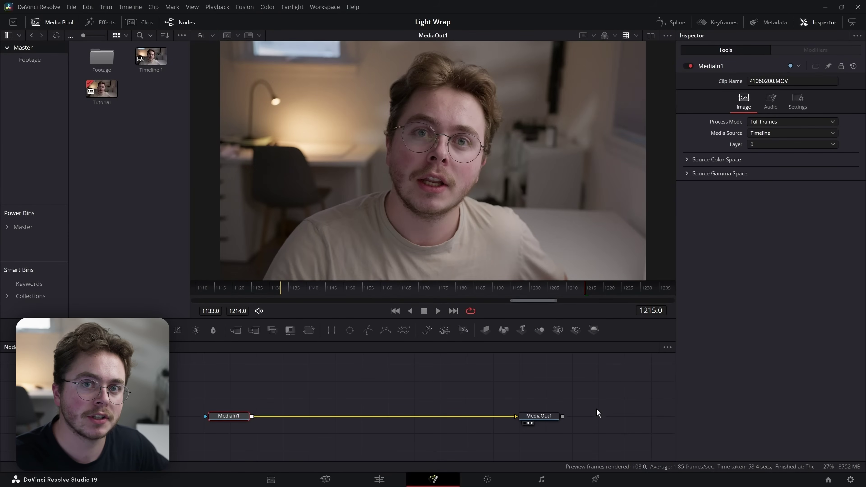
# Add a Magic Mask node via the 'magi' tool search, feed it from MediaIn1, and view it in viewer 1.
pyautogui.click(373, 389)
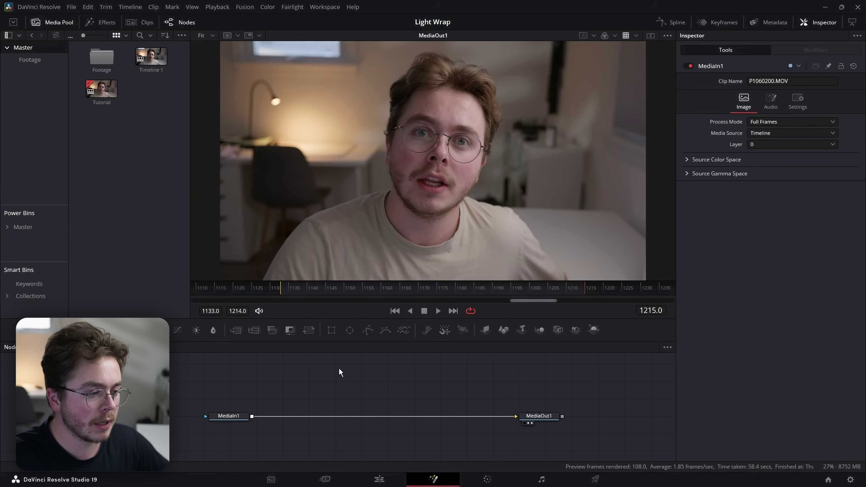
pyautogui.hotkey('shift', 'space')
pyautogui.write('magic')
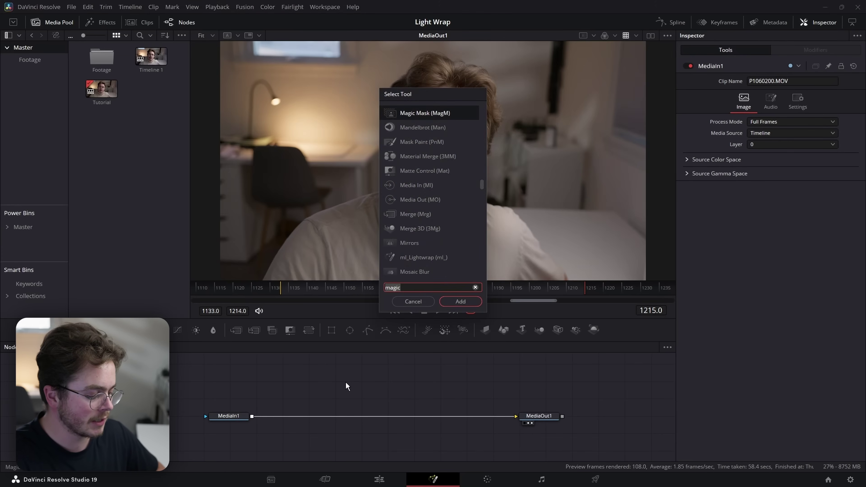
pyautogui.press('Return')
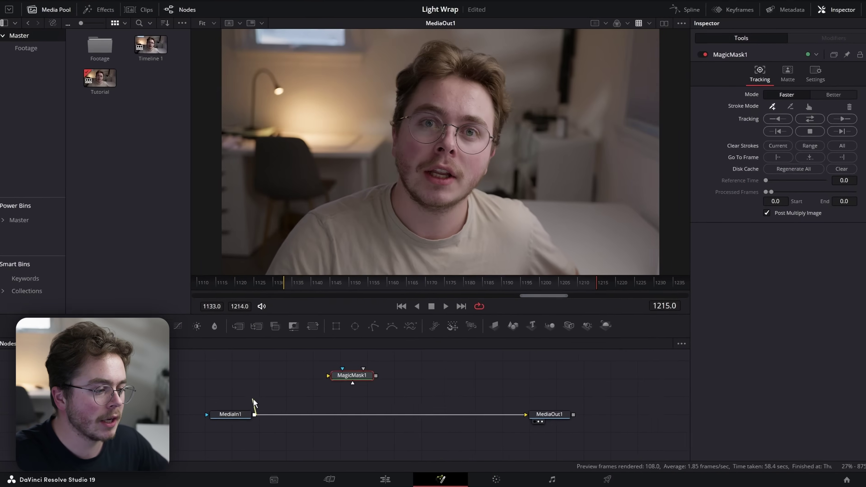
pyautogui.moveTo(253, 399); pyautogui.dragTo(343, 376)
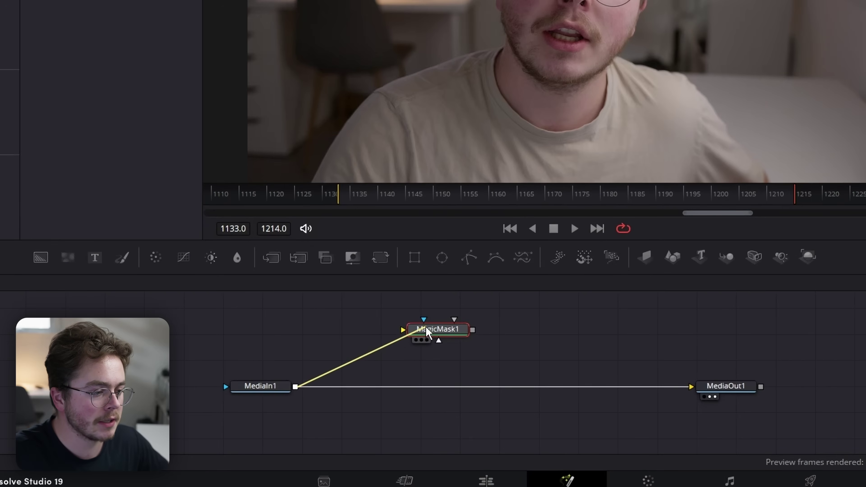
pyautogui.moveTo(426, 333); pyautogui.dragTo(427, 333)
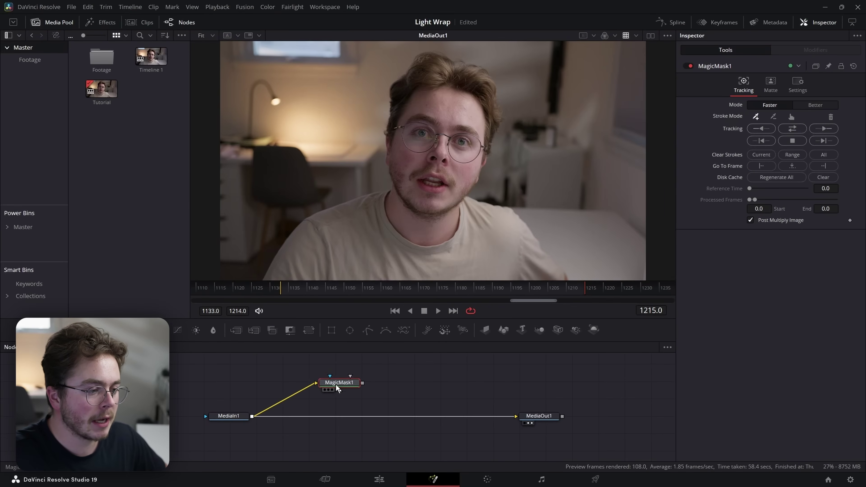
pyautogui.press('1')
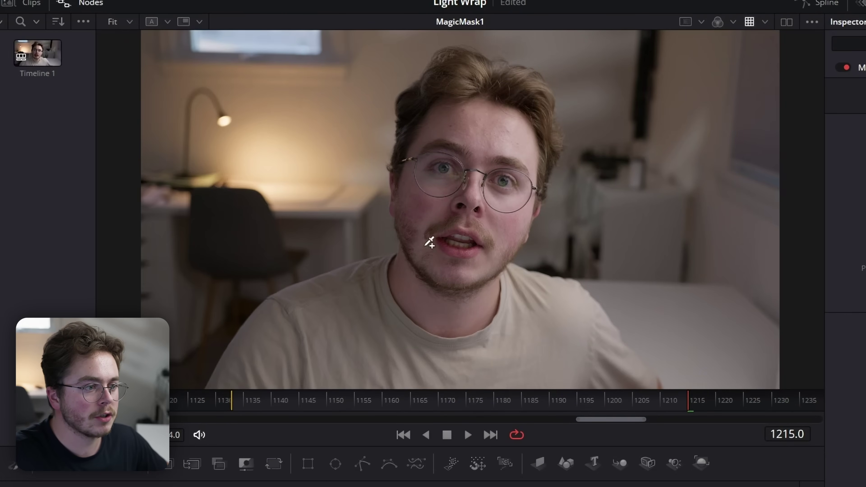
# Add-stroke the man, subtract-stroke the room background, then track forward and reverse in Better mode.
pyautogui.moveTo(421, 244)
pyautogui.mouseDown()
pyautogui.moveTo(417, 116)
pyautogui.moveTo(518, 114)
pyautogui.moveTo(441, 290)
pyautogui.moveTo(272, 345)
pyautogui.moveTo(487, 392)
pyautogui.moveTo(526, 334)
pyautogui.moveTo(470, 286)
pyautogui.moveTo(473, 150)
pyautogui.mouseUp()
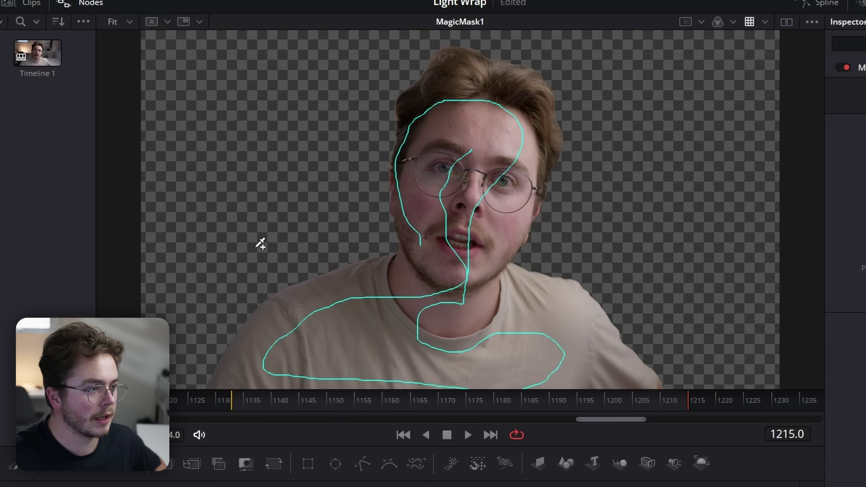
pyautogui.moveTo(201, 264); pyautogui.dragTo(211, 262)
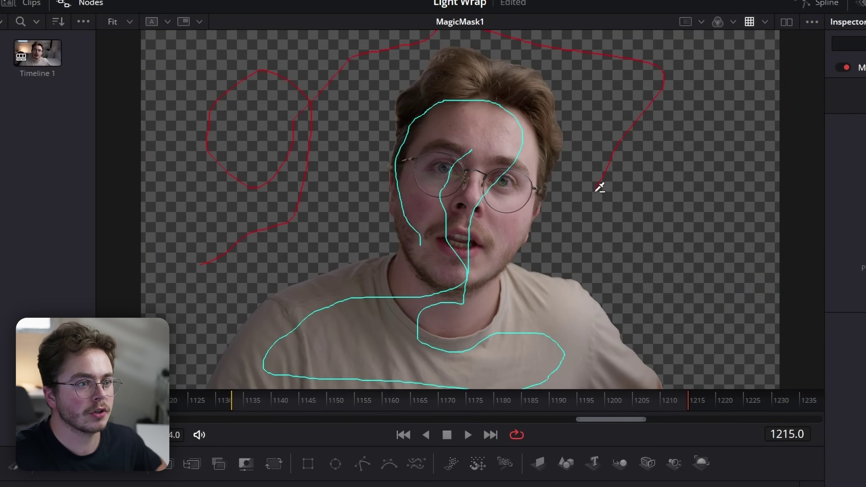
pyautogui.moveTo(720, 302); pyautogui.dragTo(715, 67)
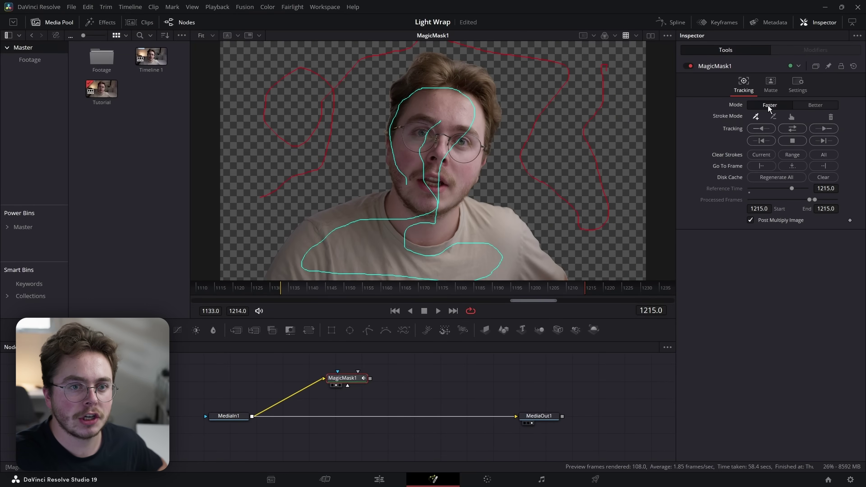
pyautogui.click(835, 106)
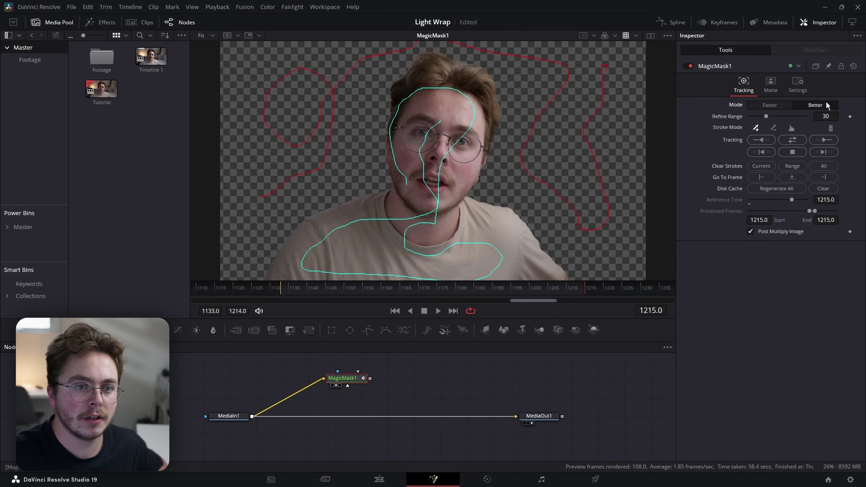
pyautogui.click(791, 140)
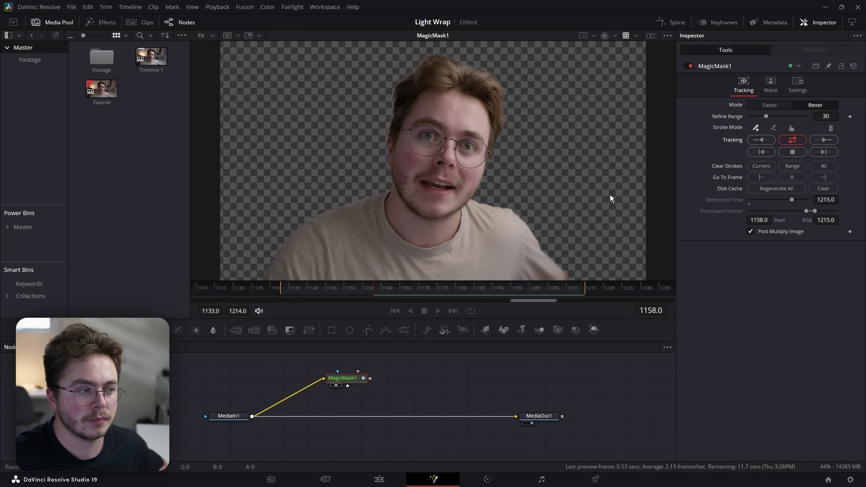
pyautogui.moveTo(538, 415); pyautogui.dragTo(448, 140)
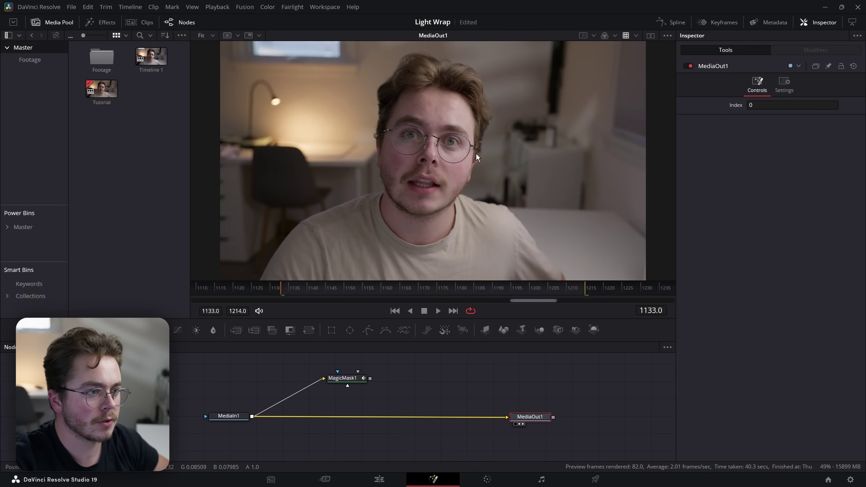
# Drop a Merge node onto the MediaIn1–MediaOut1 link and wire MagicMask1 into Merge1's foreground.
pyautogui.click(407, 380)
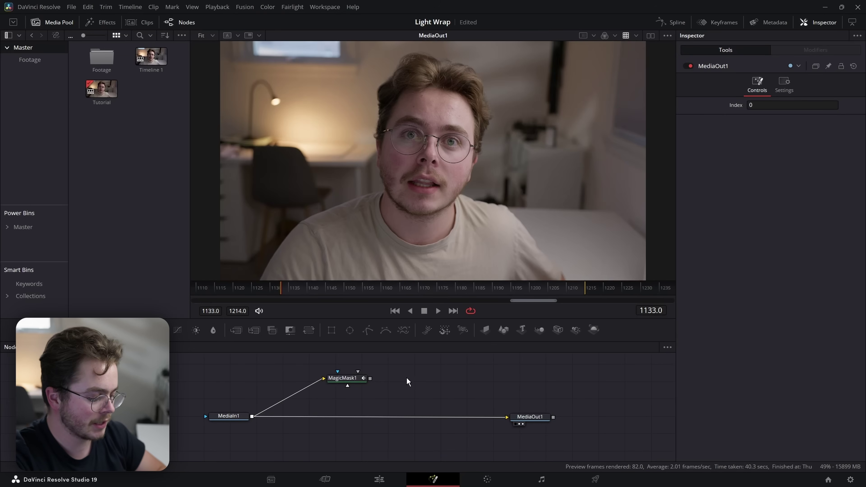
pyautogui.hotkey('shift', 'space')
pyautogui.write('magic')
pyautogui.press('BackSpace')
pyautogui.press('BackSpace')
pyautogui.press('BackSpace')
pyautogui.press('BackSpace')
pyautogui.press('BackSpace')
pyautogui.write('merge')
pyautogui.press('Return')
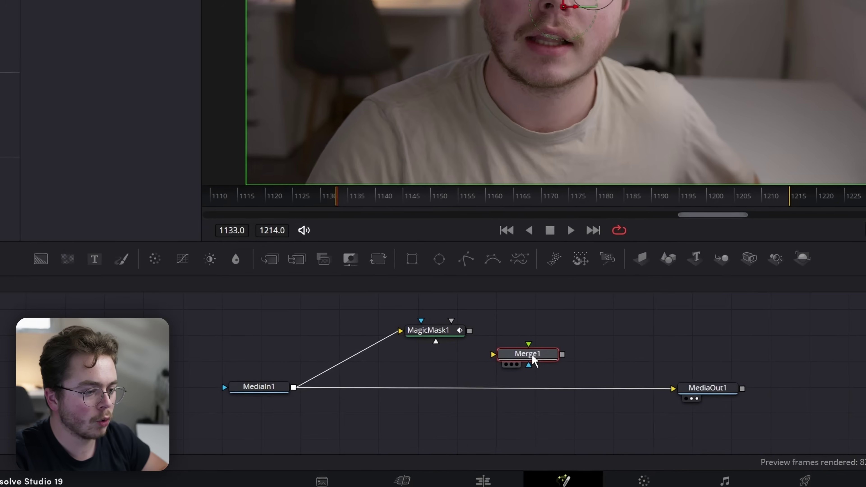
pyautogui.moveTo(424, 395); pyautogui.dragTo(389, 417)
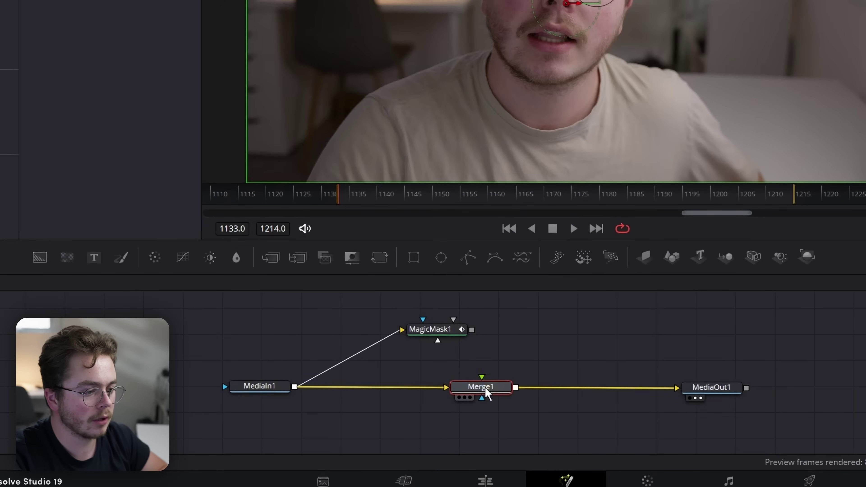
pyautogui.moveTo(467, 333); pyautogui.dragTo(479, 386)
pyautogui.click(141, 305)
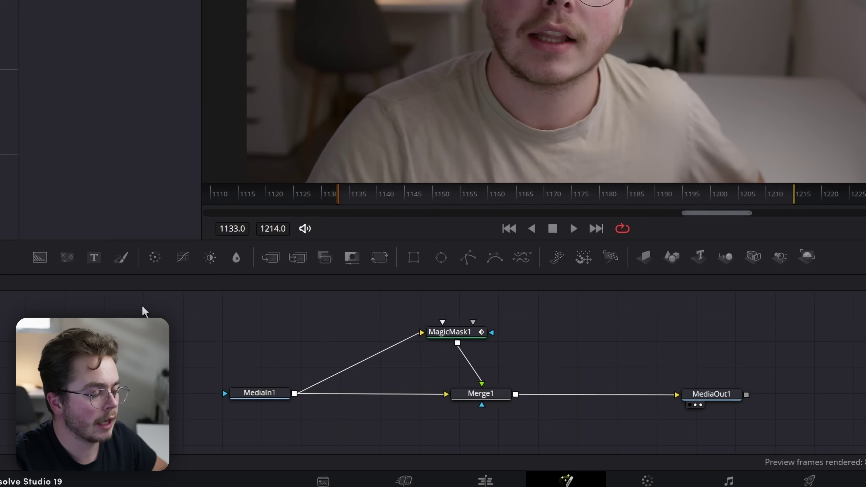
# Add Text1 and Merge2 between MediaIn1 and Merge1, with Text1 as Merge2's foreground.
pyautogui.click(94, 257)
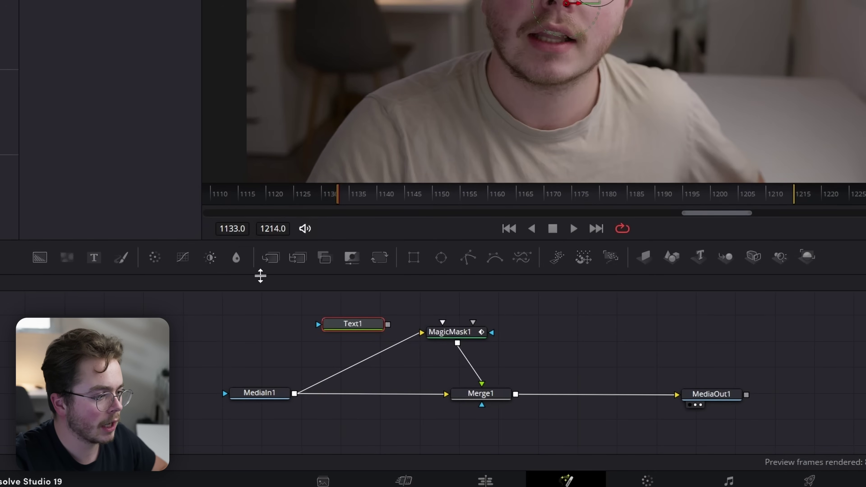
pyautogui.click(273, 260)
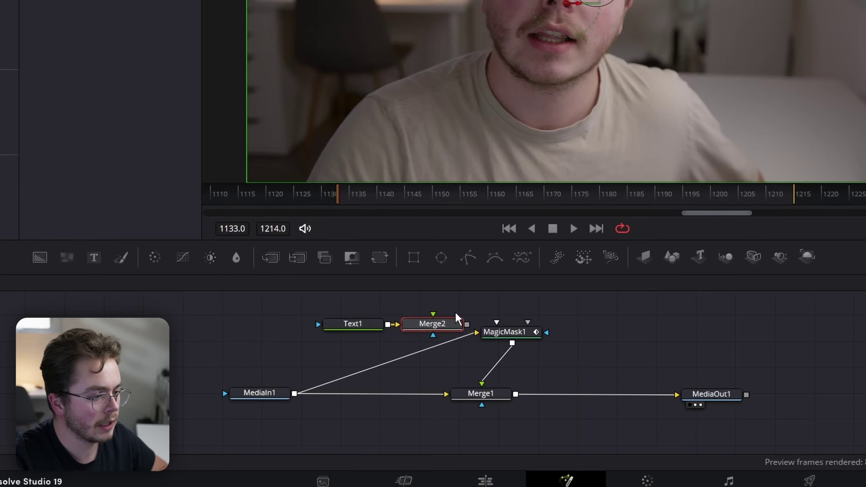
pyautogui.moveTo(446, 326); pyautogui.dragTo(401, 395)
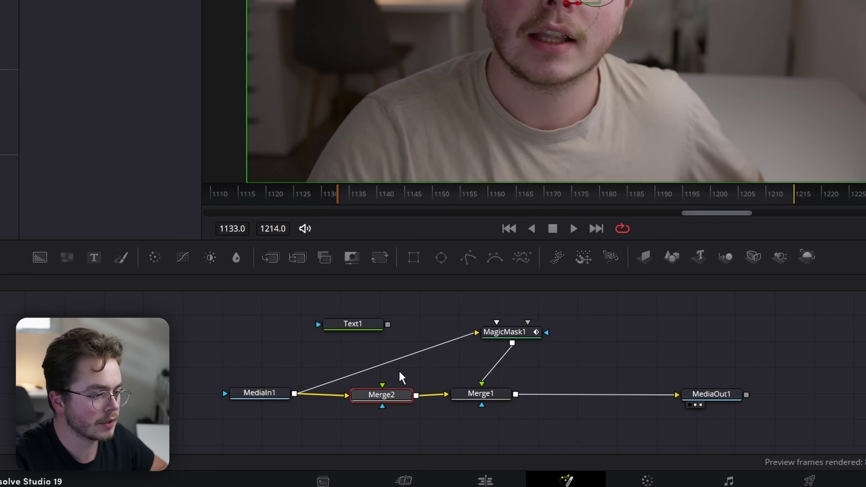
pyautogui.moveTo(388, 324); pyautogui.dragTo(392, 399)
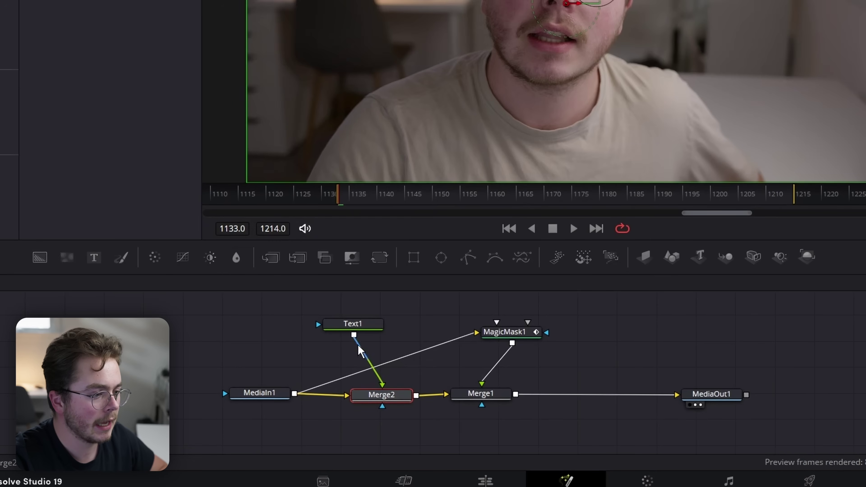
pyautogui.moveTo(358, 329); pyautogui.dragTo(382, 321)
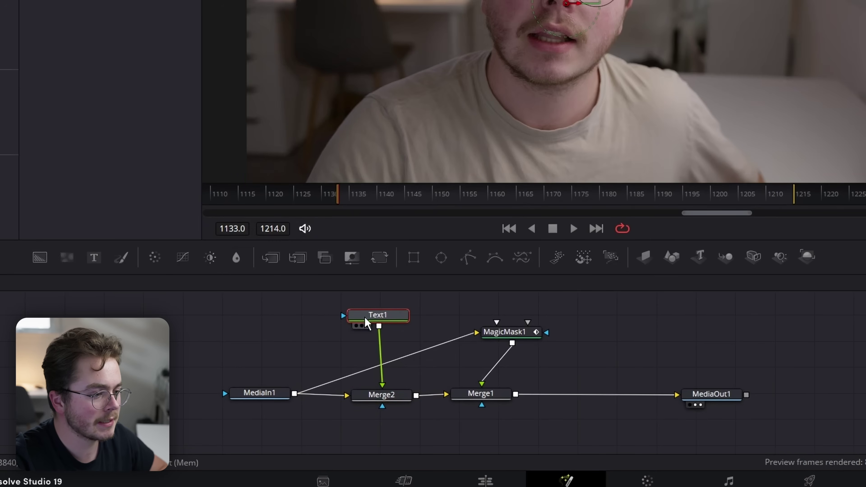
pyautogui.moveTo(264, 393); pyautogui.dragTo(266, 389)
pyautogui.moveTo(500, 340)
pyautogui.mouseDown()
pyautogui.moveTo(489, 339)
pyautogui.moveTo(508, 341)
pyautogui.mouseUp()
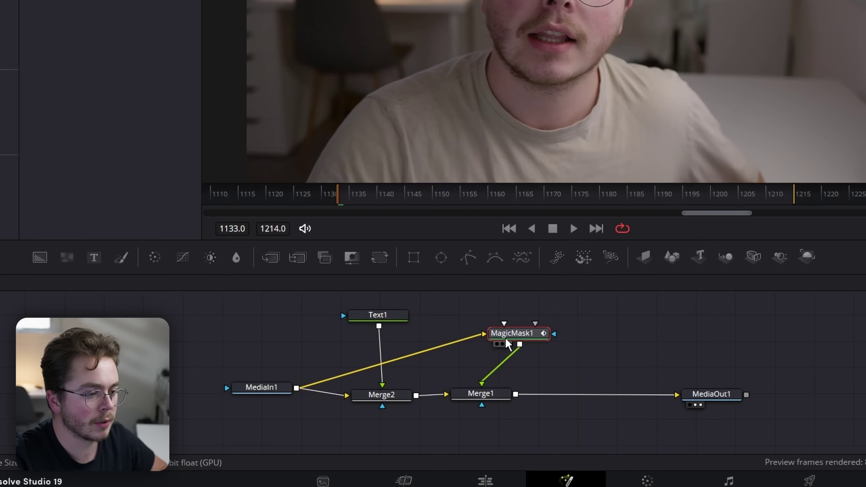
pyautogui.click(498, 343)
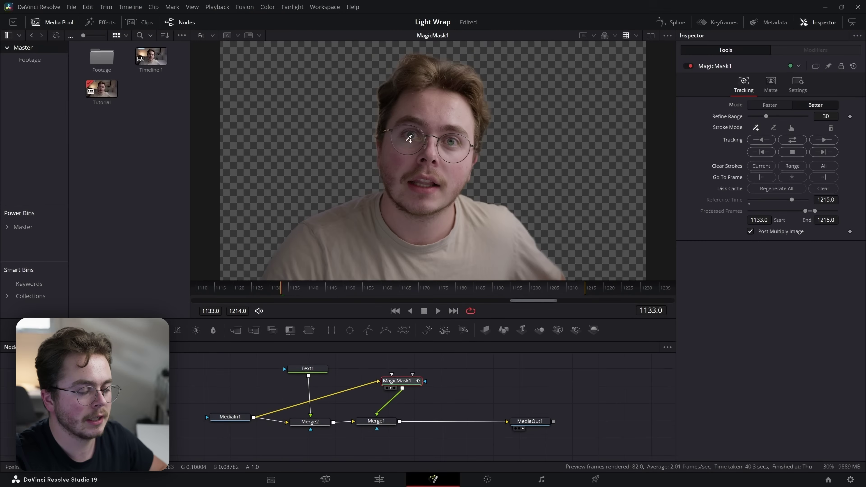
# Enter 'Edits.' as the Text1 title, set the font to Poppins, and enlarge the text size.
pyautogui.click(518, 424)
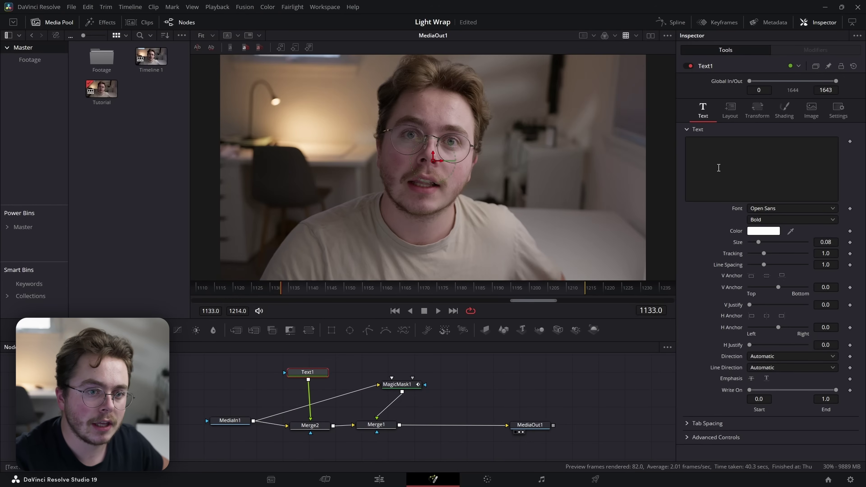
pyautogui.click(719, 164)
pyautogui.write('Edits')
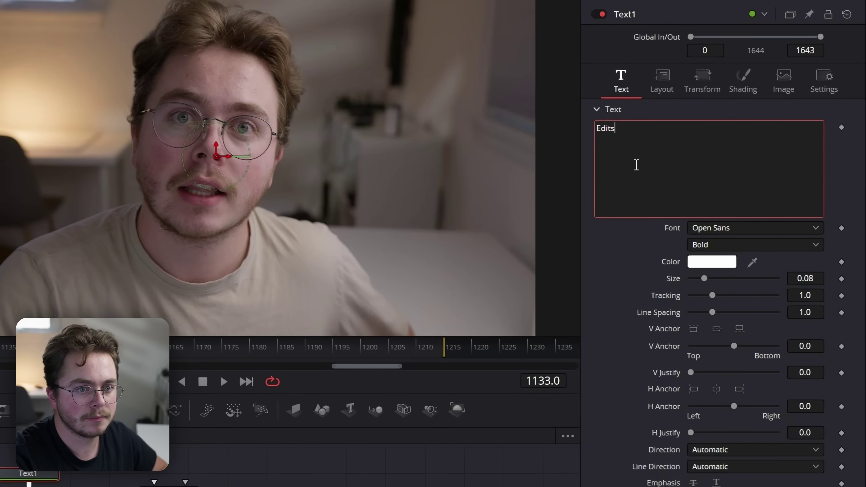
pyautogui.write('.')
pyautogui.click(709, 228)
pyautogui.scroll(-5, 709, 232)
pyautogui.click(702, 281)
pyautogui.moveTo(704, 278); pyautogui.dragTo(732, 280)
# Lower the title's Layout Center X to move it left of frame.
pyautogui.click(662, 82)
pyautogui.moveTo(719, 144); pyautogui.dragTo(668, 144)
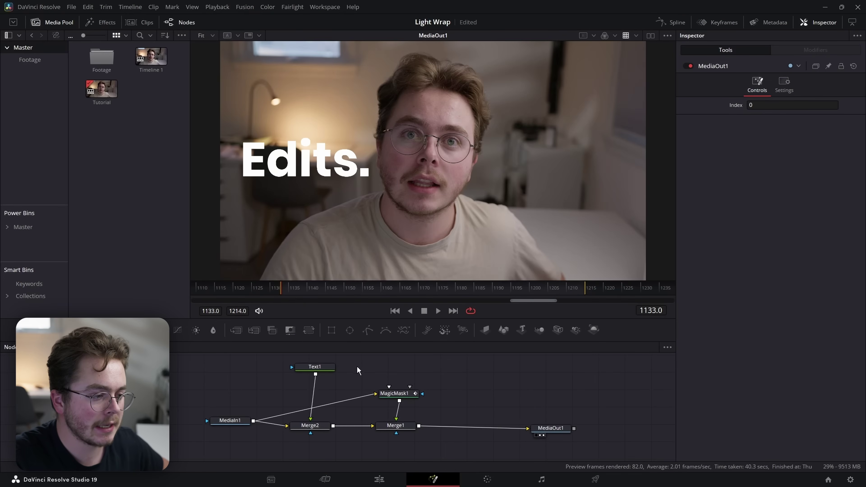
pyautogui.moveTo(356, 389); pyautogui.dragTo(357, 364)
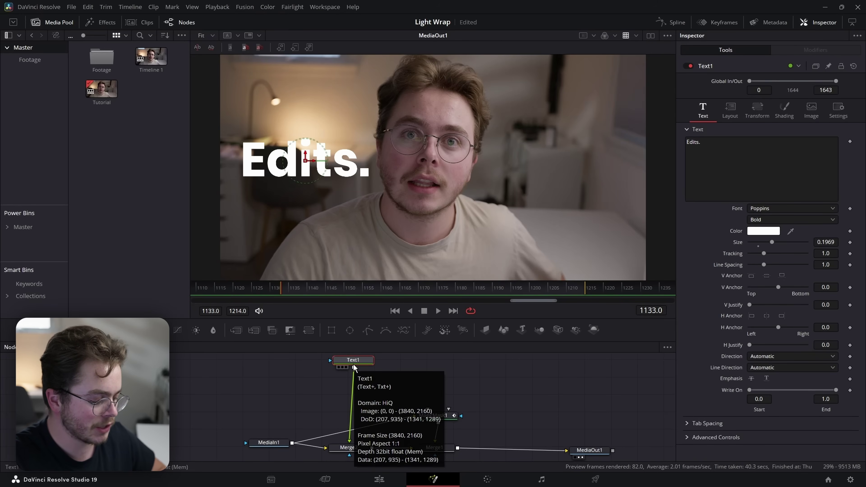
# Add Glow1 after the text and set its glow size to 0.5.
pyautogui.hotkey('shift', 'space')
pyautogui.write('glow')
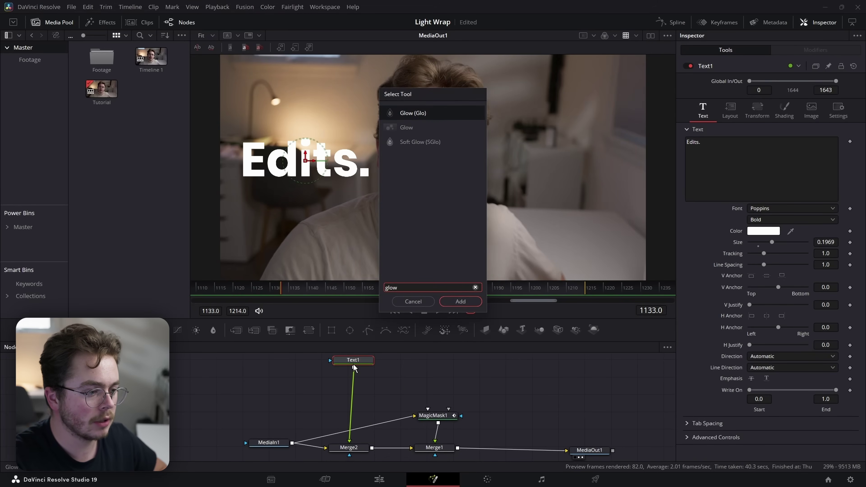
pyautogui.press('Return')
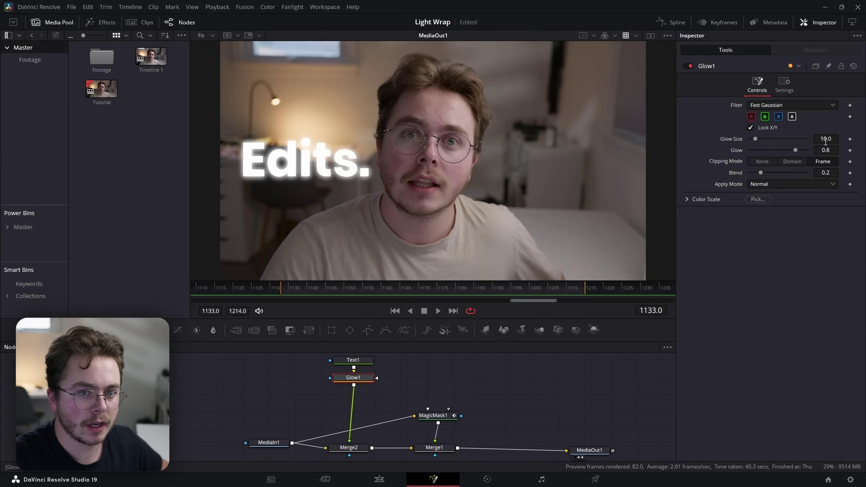
pyautogui.click(830, 137)
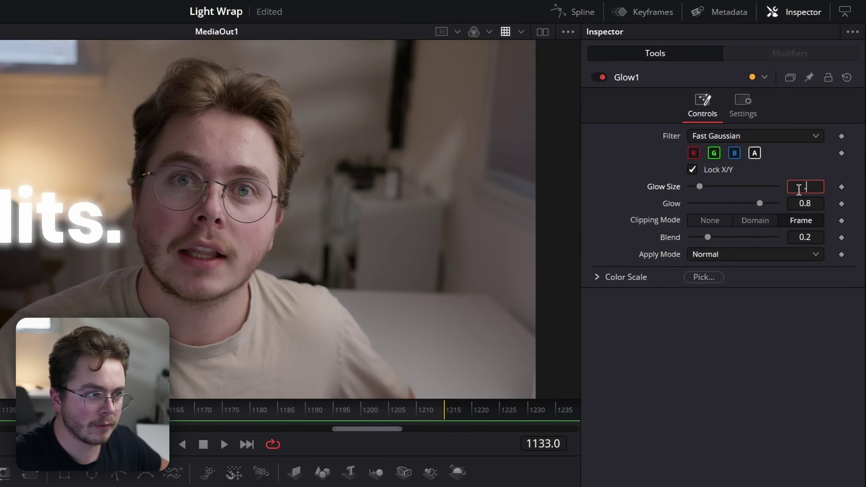
pyautogui.write('0.5')
pyautogui.press('Tab')
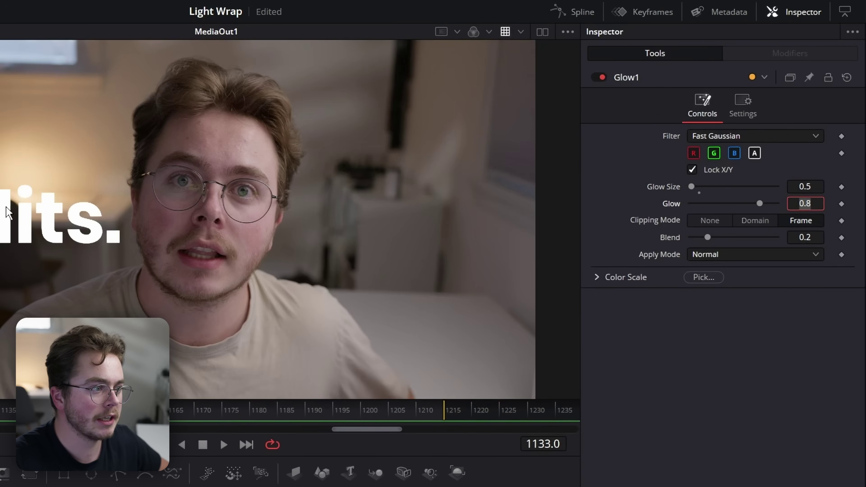
pyautogui.press('Return')
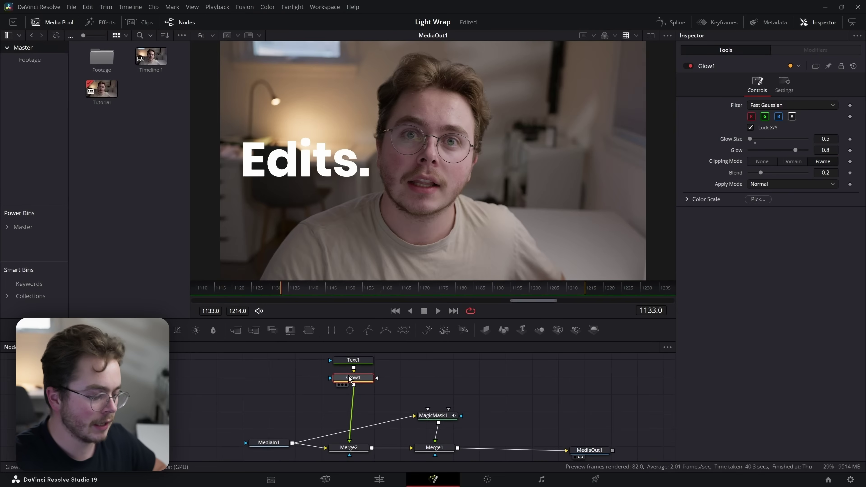
# Add Glow2 with glow size 3 and glow intensity lowered to about 0.5.
pyautogui.hotkey('shift', 'space')
pyautogui.write('glow')
pyautogui.press('Return')
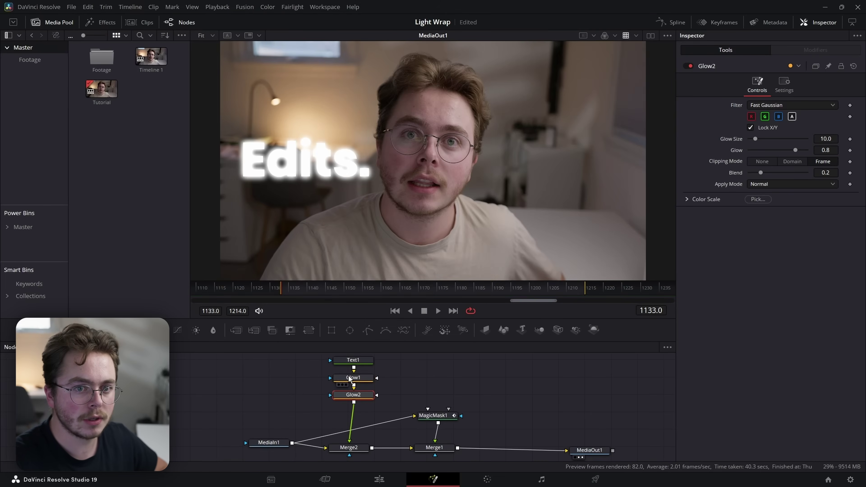
pyautogui.click(819, 137)
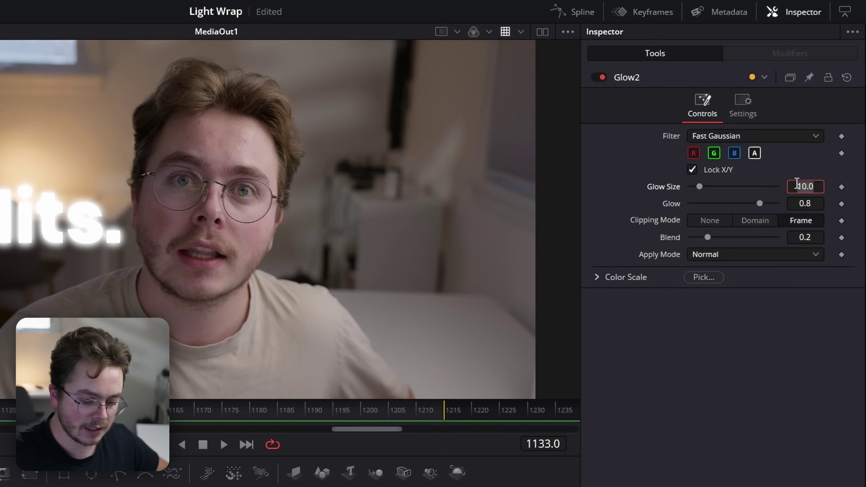
pyautogui.write('3')
pyautogui.press('Tab')
pyautogui.moveTo(759, 204); pyautogui.dragTo(733, 204)
# Add a third Glow node, Glow3, below Glow2.
pyautogui.hotkey('shift', 'space')
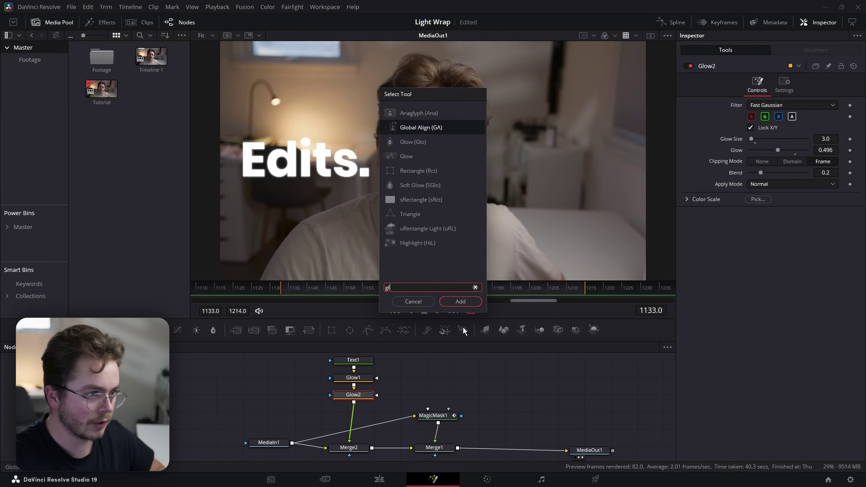
pyautogui.write('glow')
pyautogui.press('Return')
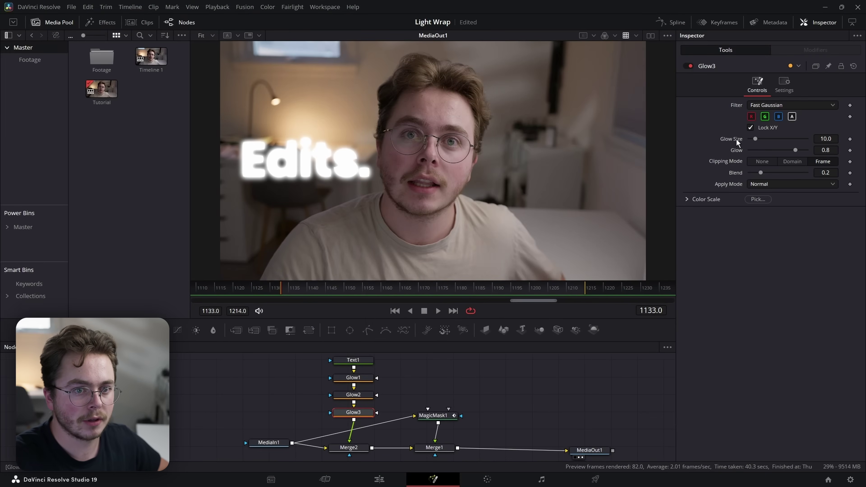
# Dim Glow3's intensity and add Glow4 with its glow size raised to about 29.1.
pyautogui.moveTo(798, 150); pyautogui.dragTo(760, 146)
pyautogui.hotkey('shift', 'space')
pyautogui.write('glow')
pyautogui.press('Return')
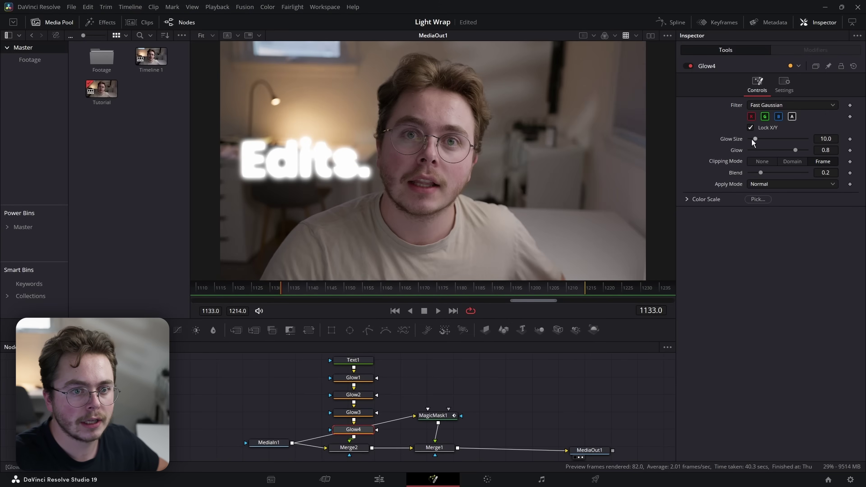
pyautogui.moveTo(755, 139); pyautogui.dragTo(771, 150)
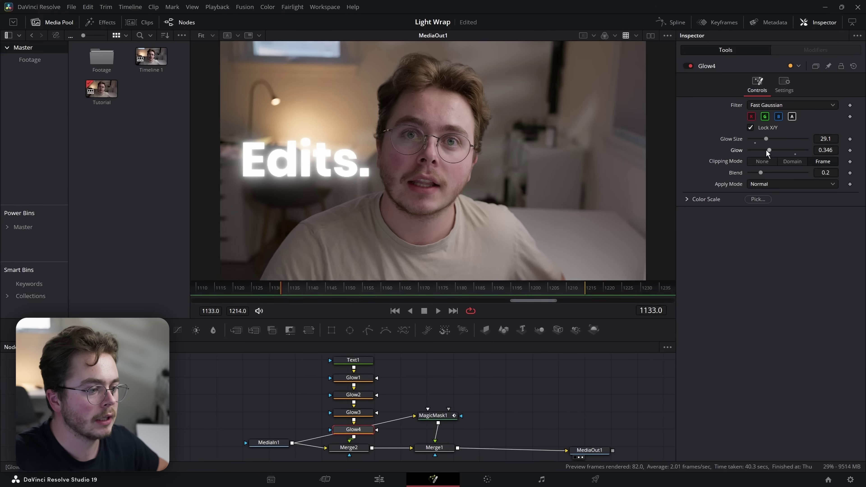
# Add Glow5 below Glow4 with glow size 96.9 and intensity about 0.67.
pyautogui.moveTo(395, 355); pyautogui.dragTo(331, 439)
pyautogui.moveTo(353, 412); pyautogui.dragTo(351, 359)
pyautogui.click(380, 386)
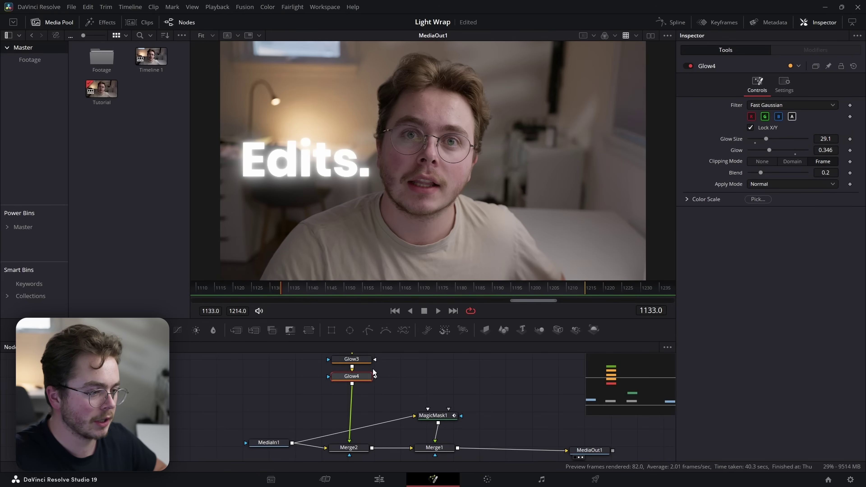
pyautogui.hotkey('shift', 'space')
pyautogui.write('glow')
pyautogui.press('Return')
pyautogui.moveTo(753, 140); pyautogui.dragTo(803, 139)
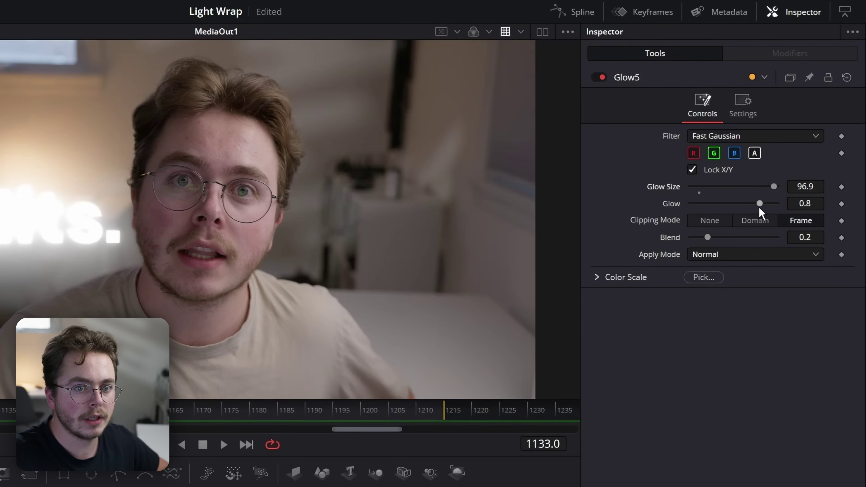
pyautogui.moveTo(758, 203)
pyautogui.mouseDown()
pyautogui.moveTo(712, 201)
pyautogui.moveTo(744, 205)
pyautogui.mouseUp()
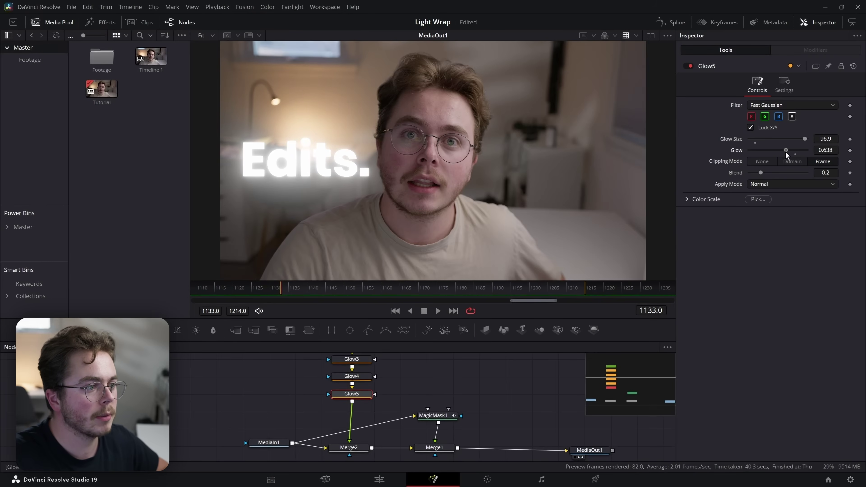
pyautogui.moveTo(785, 152); pyautogui.dragTo(786, 152)
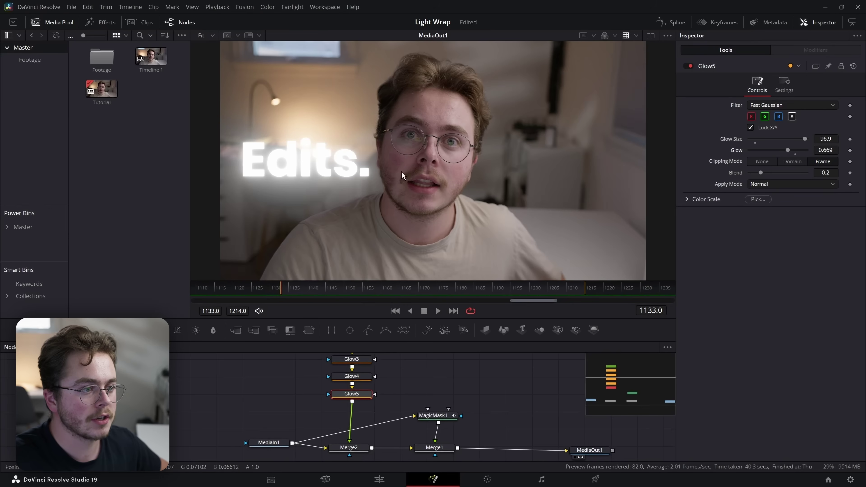
pyautogui.moveTo(386, 403); pyautogui.dragTo(271, 386)
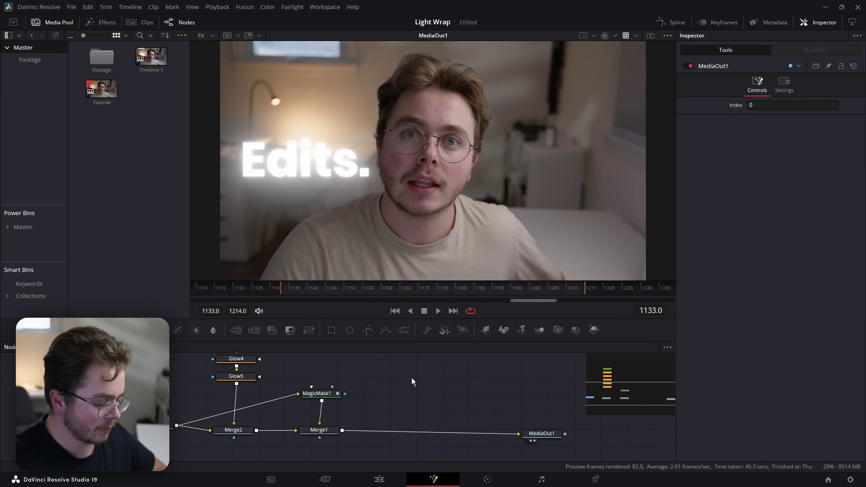
# Add MatteControl1 via the 'matt' search, feed it MagicMask1, and preview the cutout on transparency.
pyautogui.hotkey('shift', 'space')
pyautogui.write('matt')
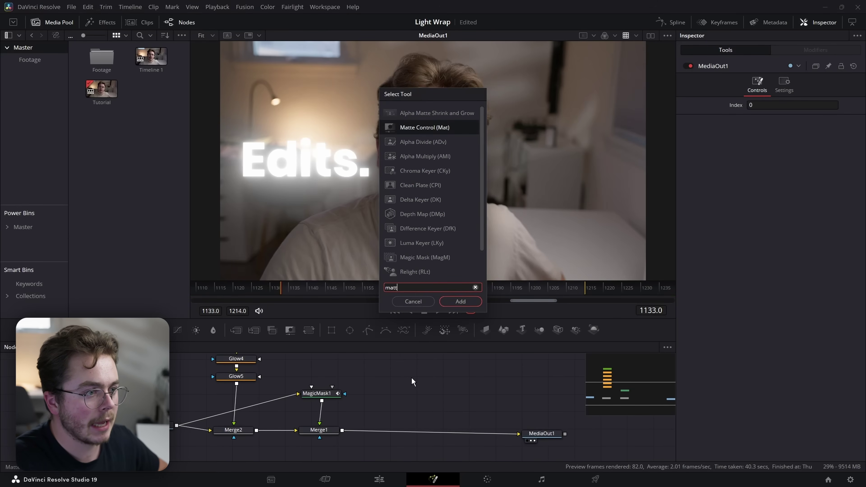
pyautogui.press('Return')
pyautogui.moveTo(412, 381); pyautogui.dragTo(419, 394)
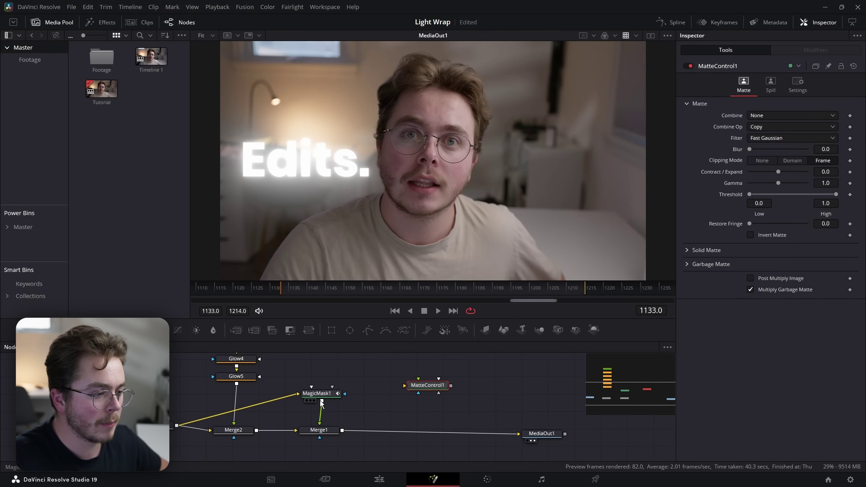
pyautogui.moveTo(321, 402); pyautogui.dragTo(441, 391)
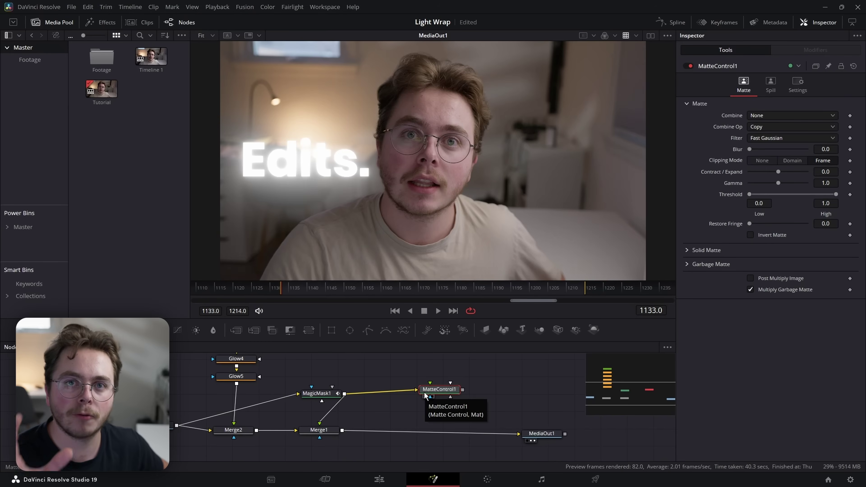
pyautogui.moveTo(425, 396); pyautogui.dragTo(466, 212)
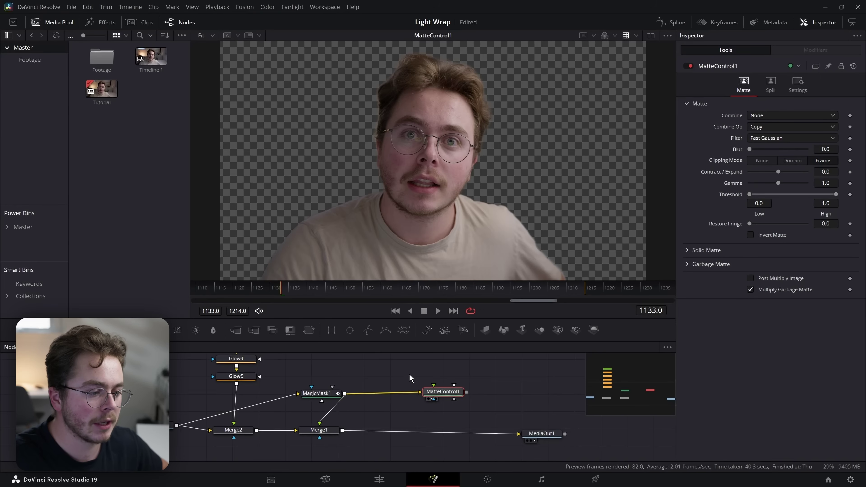
pyautogui.click(399, 375)
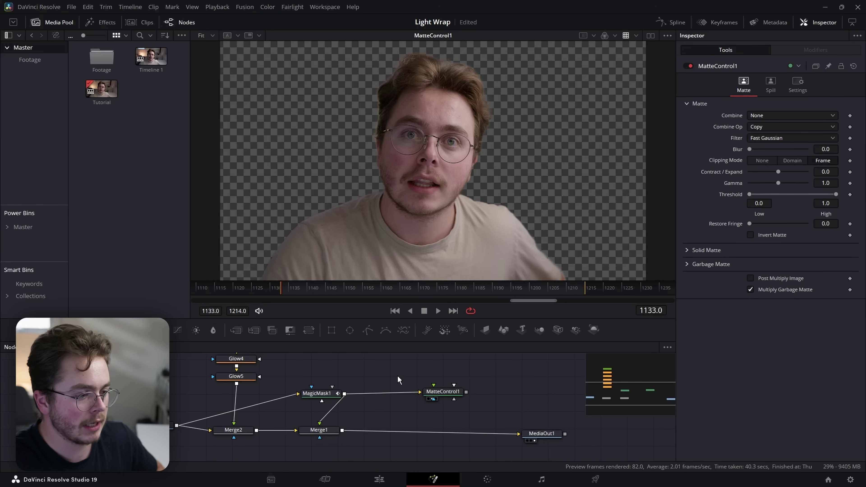
# Add Blur1 fed from MagicMask1 and connect its output into MatteControl1.
pyautogui.hotkey('shift', 'space')
pyautogui.write('blur')
pyautogui.press('Return')
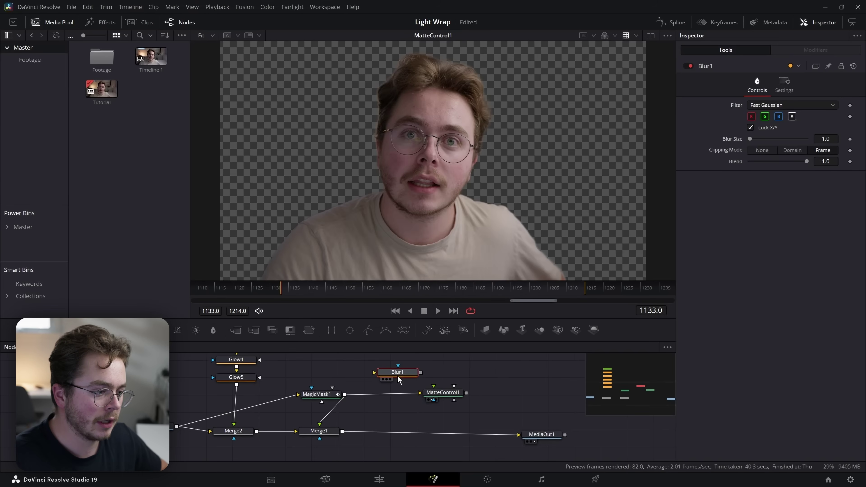
pyautogui.moveTo(344, 395); pyautogui.dragTo(389, 373)
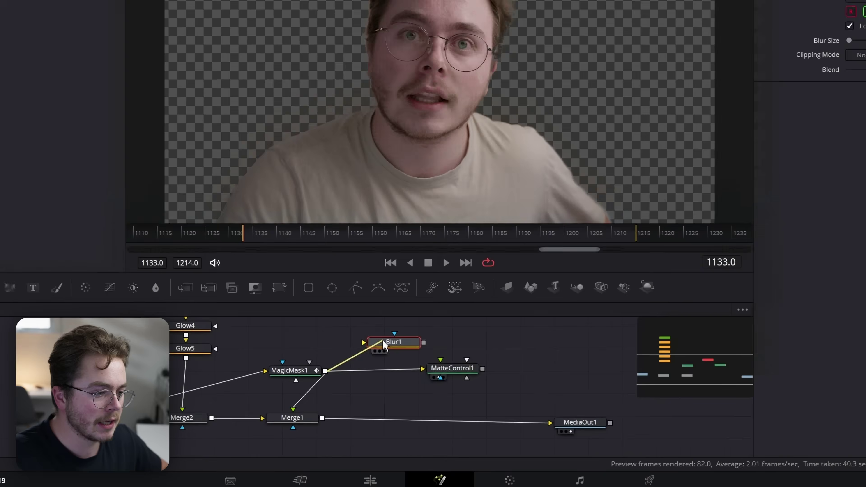
pyautogui.moveTo(382, 336); pyautogui.dragTo(443, 355)
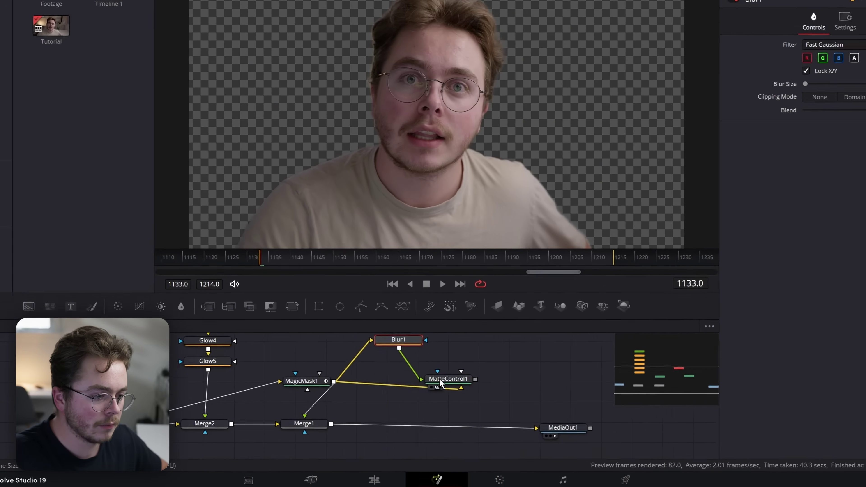
# Set MatteControl1's Combine to Combine Alpha with the Subtract combine operation.
pyautogui.click(439, 382)
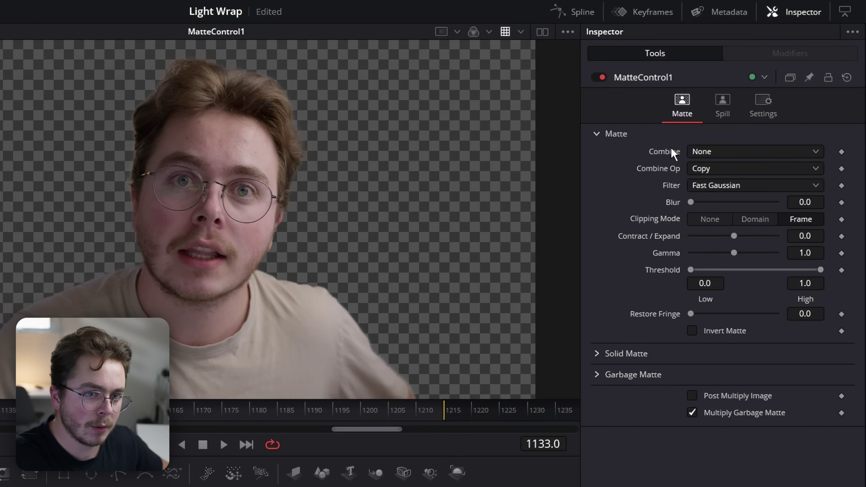
pyautogui.click(756, 115)
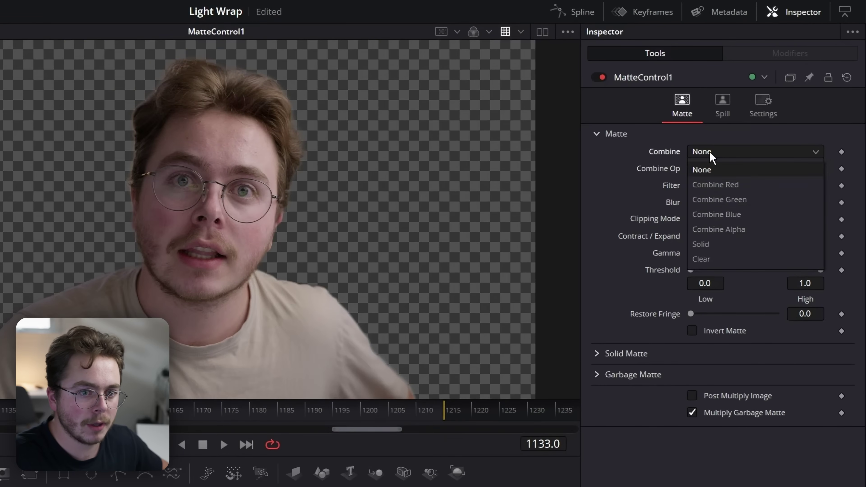
pyautogui.click(714, 231)
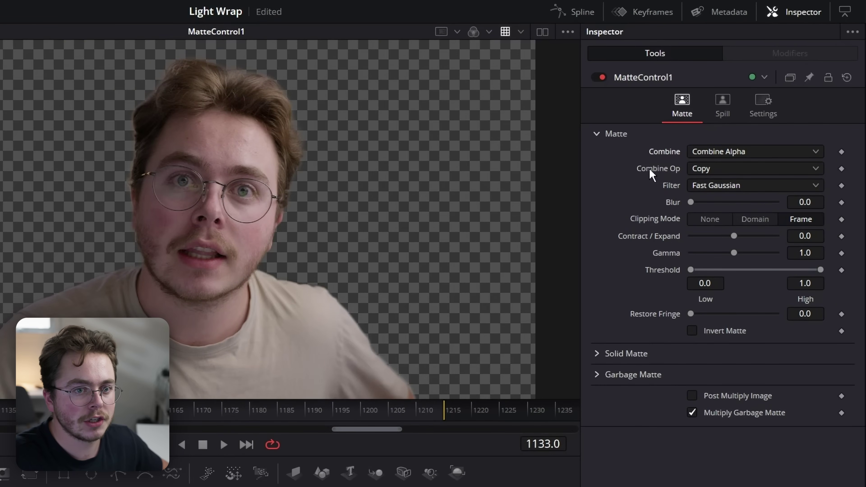
pyautogui.click(694, 170)
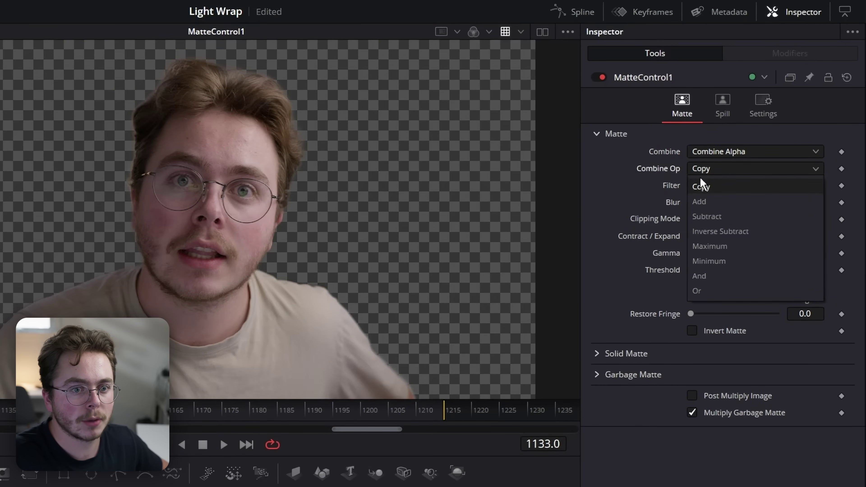
pyautogui.click(699, 217)
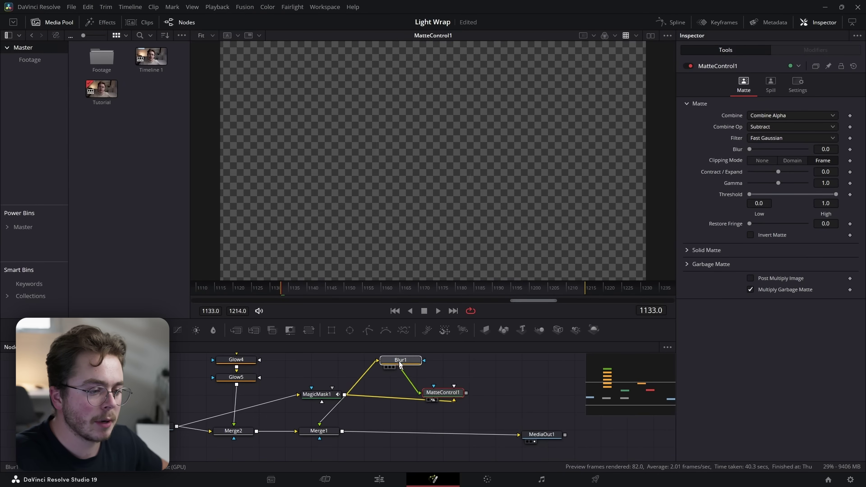
# Increase Blur1's blur size to soften the outline matte.
pyautogui.click(323, 409)
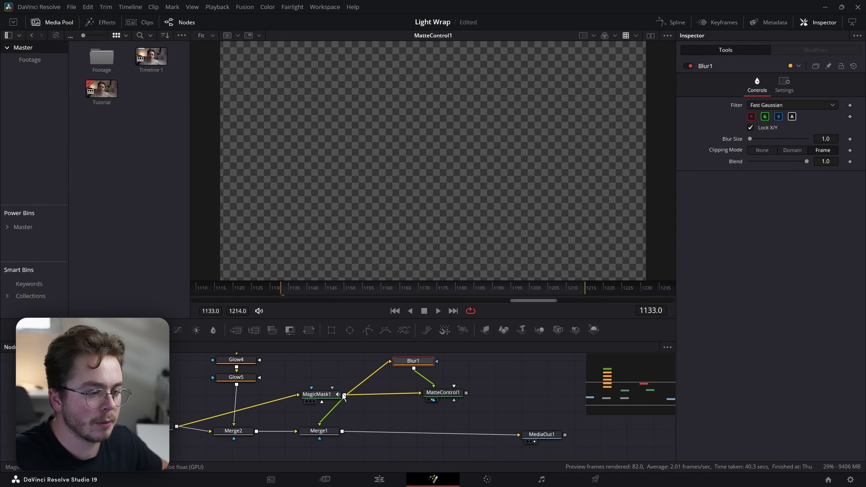
pyautogui.moveTo(410, 364); pyautogui.dragTo(416, 365)
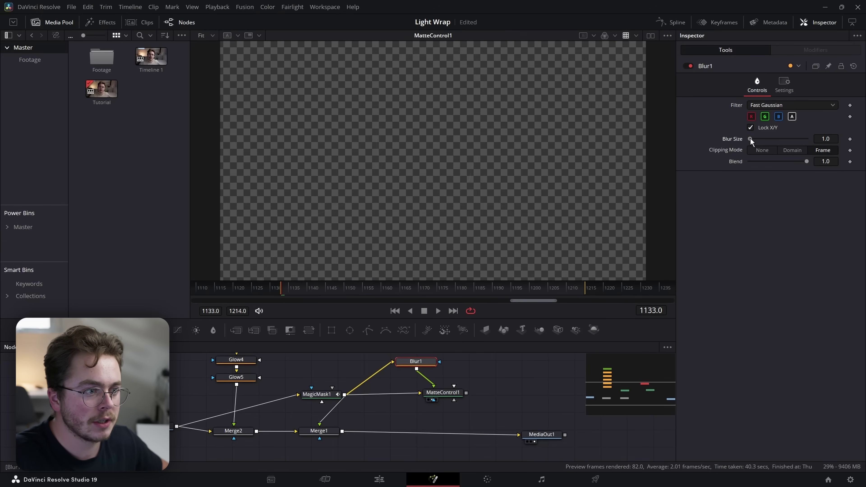
pyautogui.moveTo(751, 141); pyautogui.dragTo(772, 140)
# With the final composite in view, route Glow5's output link into the Merge1 node.
pyautogui.click(530, 434)
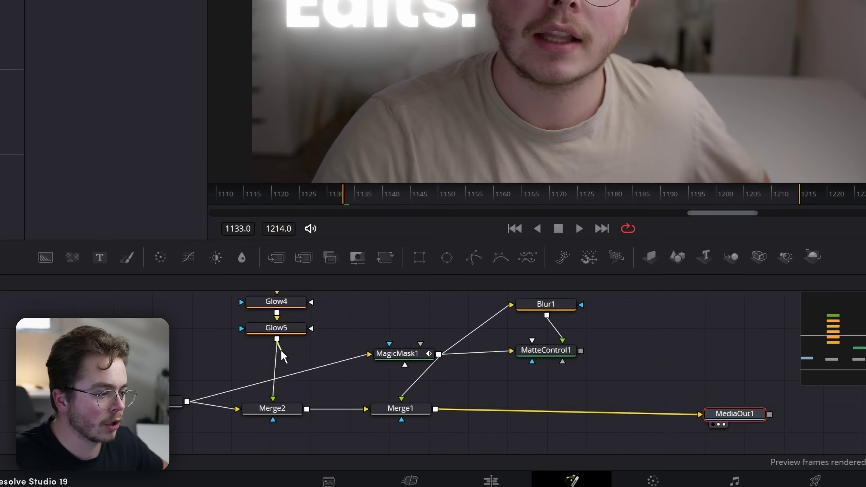
pyautogui.moveTo(236, 385); pyautogui.dragTo(247, 388)
pyautogui.moveTo(293, 345); pyautogui.dragTo(439, 410)
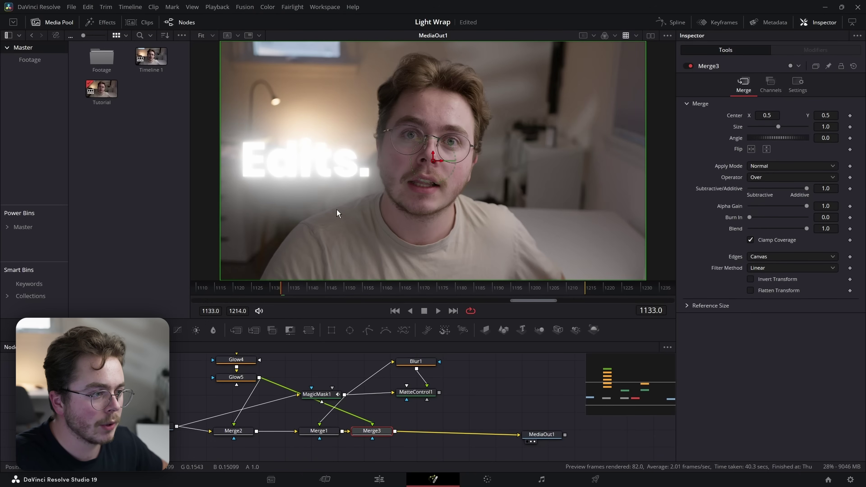
# Move MagicMask1, MatteControl1 and Blur1 below the Merge row, with Blur1 under MatteControl1.
pyautogui.scroll(-3, 443, 411)
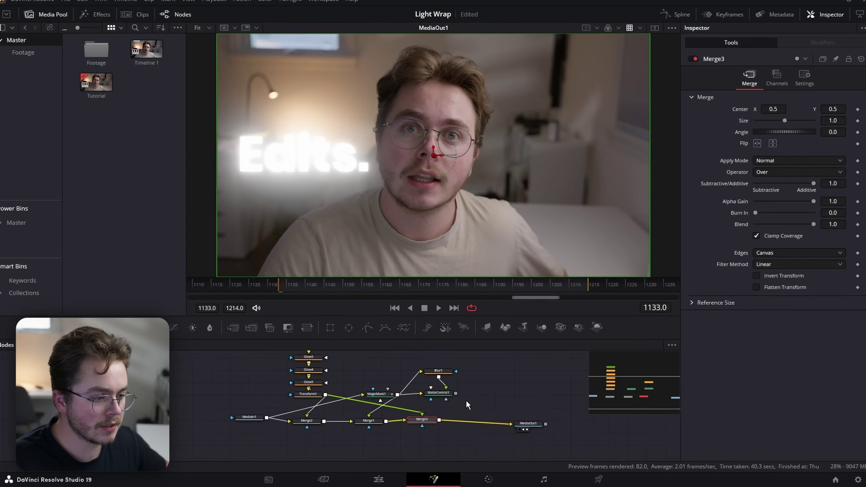
pyautogui.moveTo(466, 400); pyautogui.dragTo(370, 360)
pyautogui.moveTo(470, 364); pyautogui.dragTo(412, 410)
pyautogui.moveTo(395, 378); pyautogui.dragTo(385, 444)
# Check the MatteControl1 matte, then view MediaOut1 and slide the Edits. title right to Center X 0.42.
pyautogui.click(325, 378)
pyautogui.press('1')
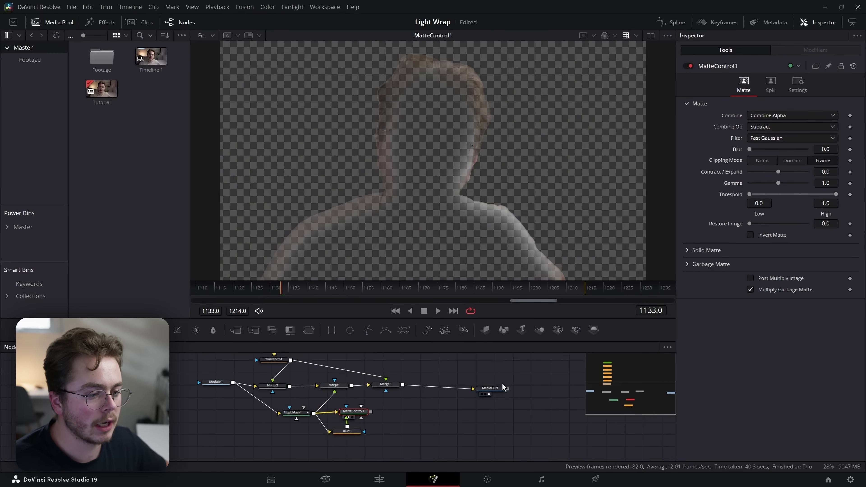
pyautogui.click(500, 388)
pyautogui.press('1')
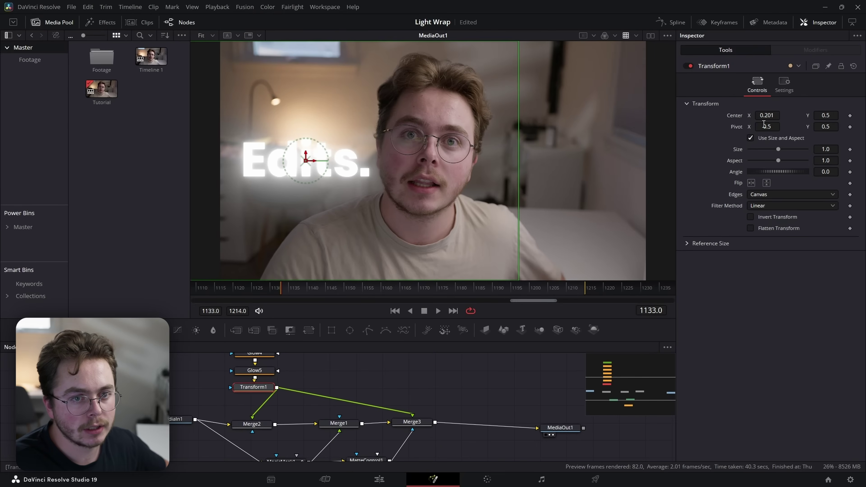
pyautogui.moveTo(765, 117); pyautogui.dragTo(793, 118)
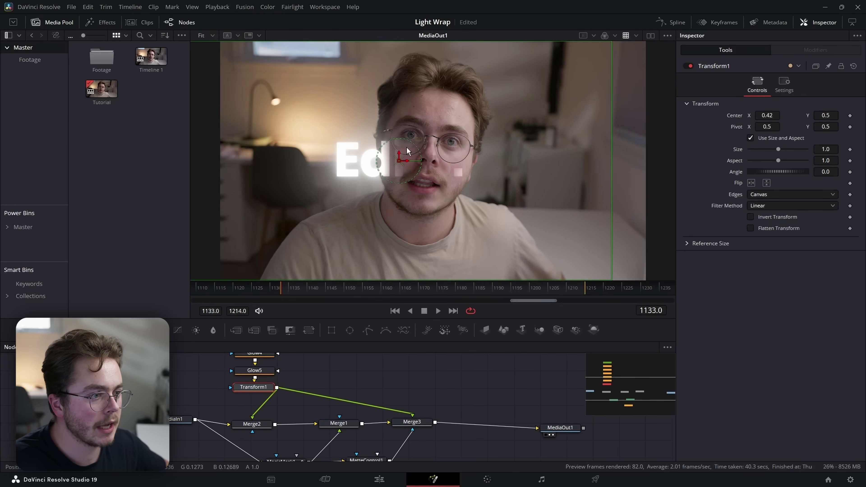
# Lower Blur1's blur size to 18.1.
pyautogui.scroll(-2, 392, 402)
pyautogui.click(358, 463)
pyautogui.scroll(-1, 359, 462)
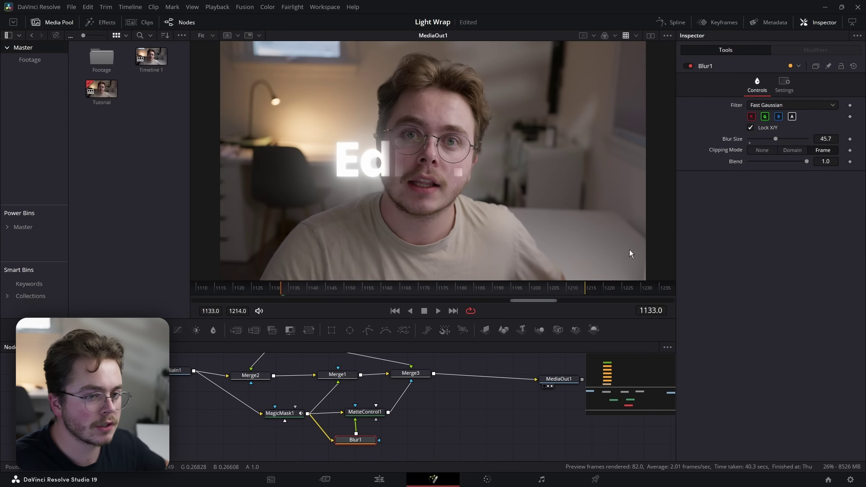
pyautogui.moveTo(784, 140); pyautogui.dragTo(761, 140)
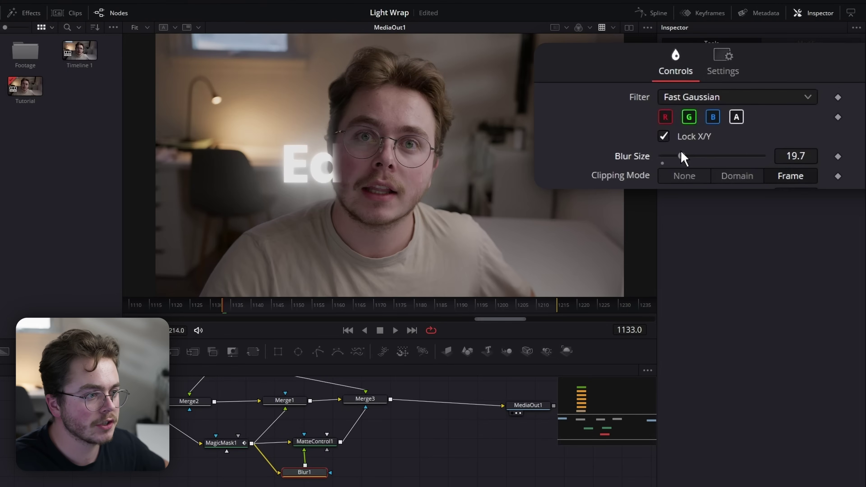
pyautogui.moveTo(683, 158)
pyautogui.mouseDown()
pyautogui.moveTo(665, 163)
pyautogui.moveTo(680, 160)
pyautogui.mouseUp()
# Insert a Blur2 node between Transform1 and Merge3 with blur size 22.8.
pyautogui.scroll(2, 418, 467)
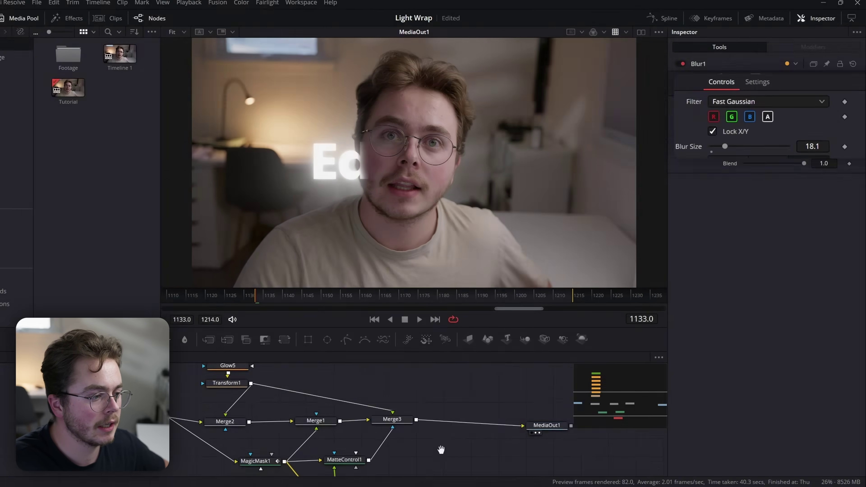
pyautogui.scroll(-1, 440, 450)
pyautogui.hotkey('shift', 'space')
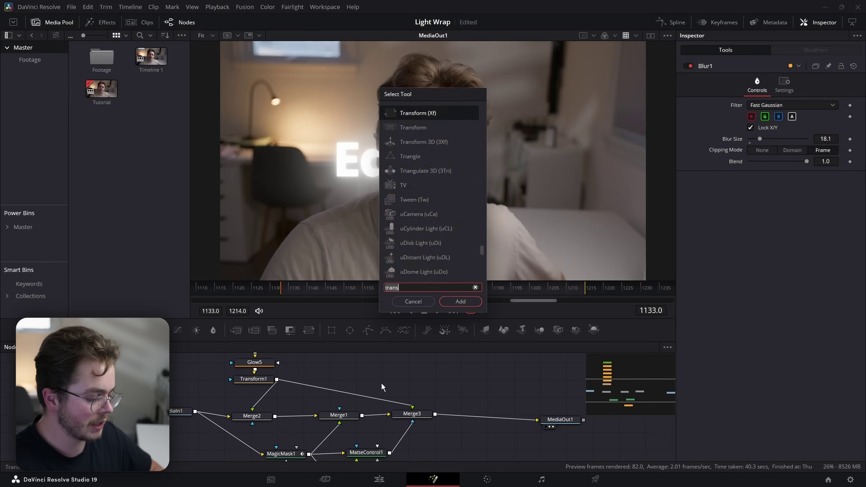
pyautogui.write('blur')
pyautogui.press('Return')
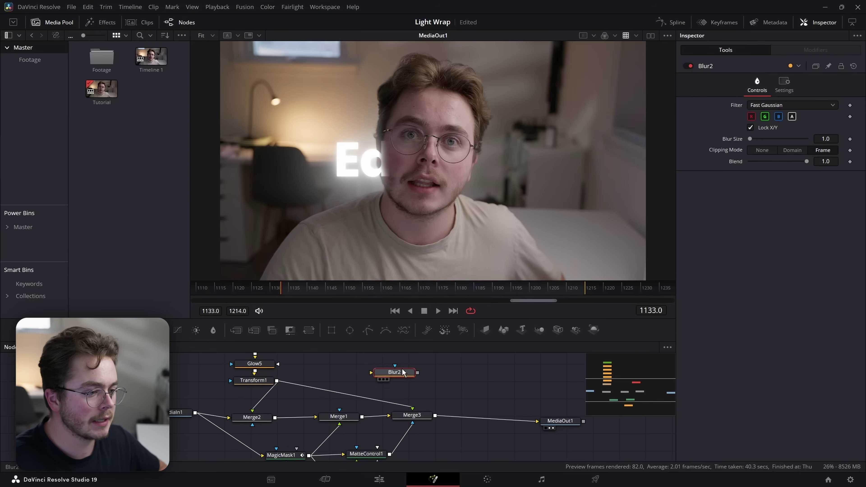
pyautogui.moveTo(388, 377); pyautogui.dragTo(345, 395)
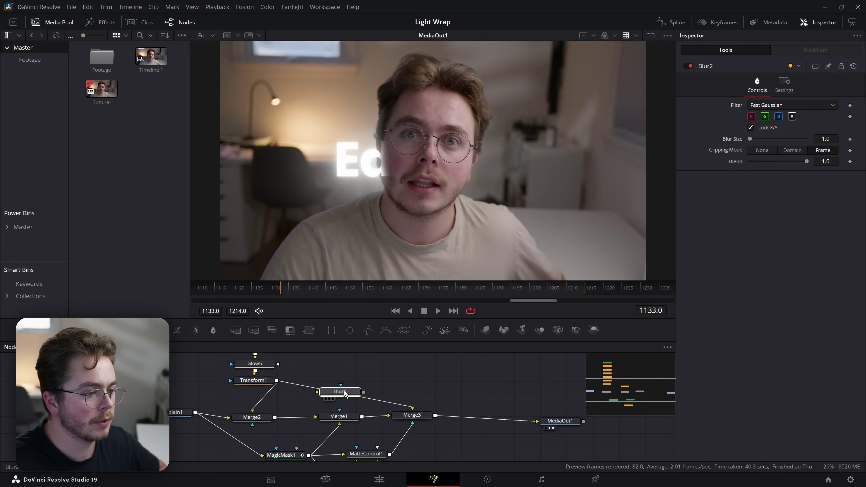
pyautogui.moveTo(750, 139); pyautogui.dragTo(760, 139)
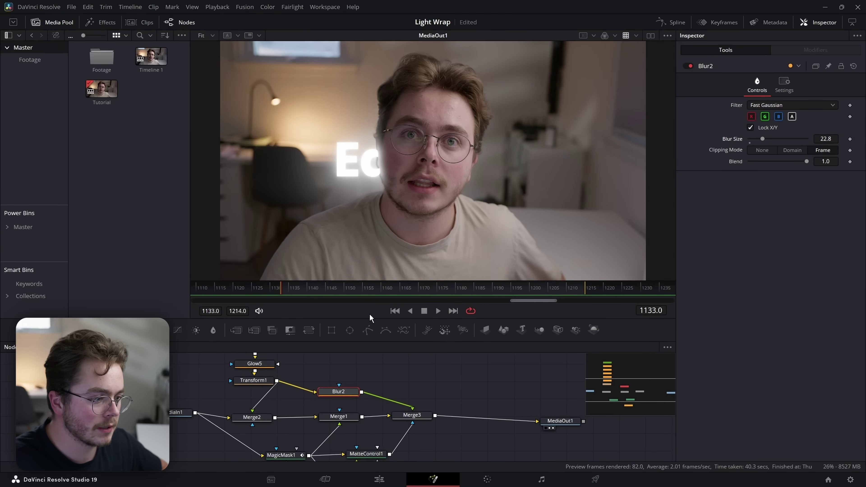
# Readjust Transform1's horizontal position, sliding the Edits. title back left.
pyautogui.click(280, 387)
pyautogui.moveTo(766, 115)
pyautogui.mouseDown()
pyautogui.moveTo(784, 115)
pyautogui.moveTo(763, 115)
pyautogui.mouseUp()
pyautogui.moveTo(482, 421); pyautogui.dragTo(458, 452)
pyautogui.click(447, 417)
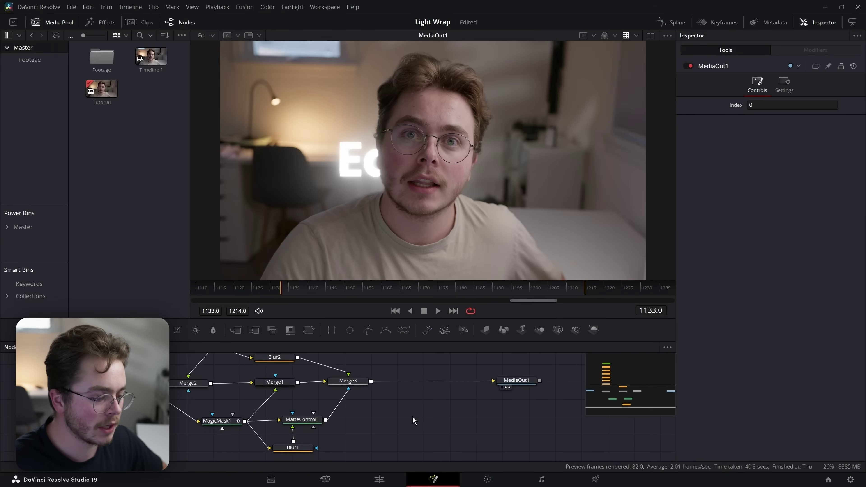
# Add a MatteControl2 node fed by the MagicMask1 matte.
pyautogui.hotkey('shift', 'space')
pyautogui.write('matte')
pyautogui.press('Return')
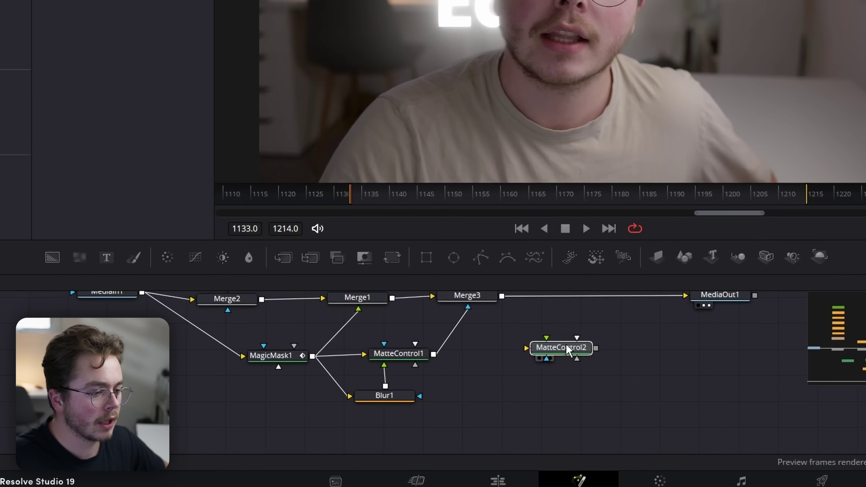
pyautogui.moveTo(414, 415); pyautogui.dragTo(406, 421)
pyautogui.moveTo(320, 357); pyautogui.dragTo(549, 363)
pyautogui.click(537, 409)
# Add an ErodeDilate1 node from MagicMask1 and feed it into MatteControl2's second input.
pyautogui.hotkey('shift', 'space')
pyautogui.write('e')
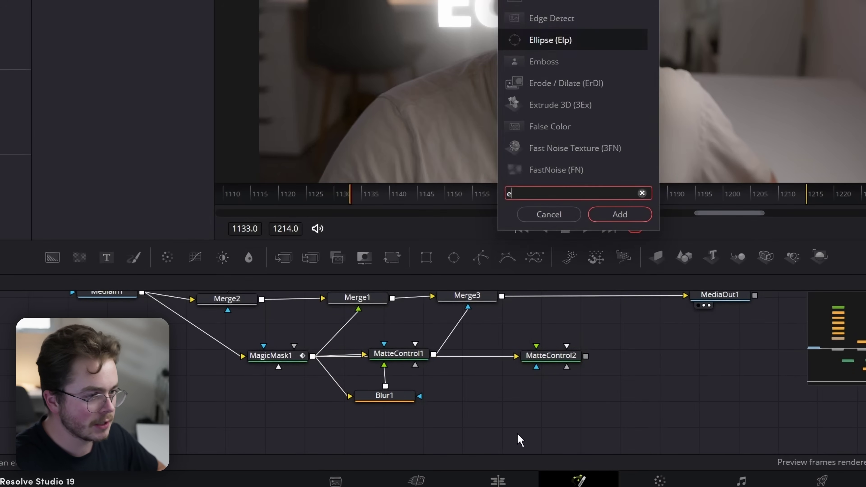
pyautogui.write('rode')
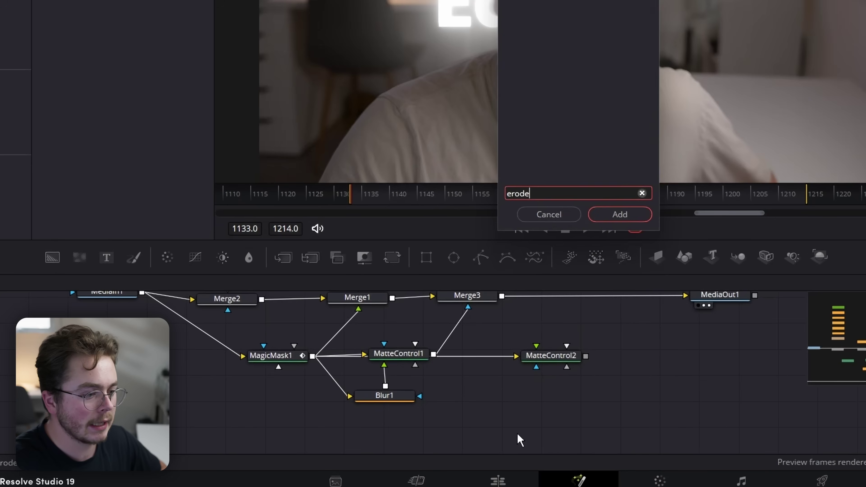
pyautogui.press('Return')
pyautogui.moveTo(312, 356); pyautogui.dragTo(513, 406)
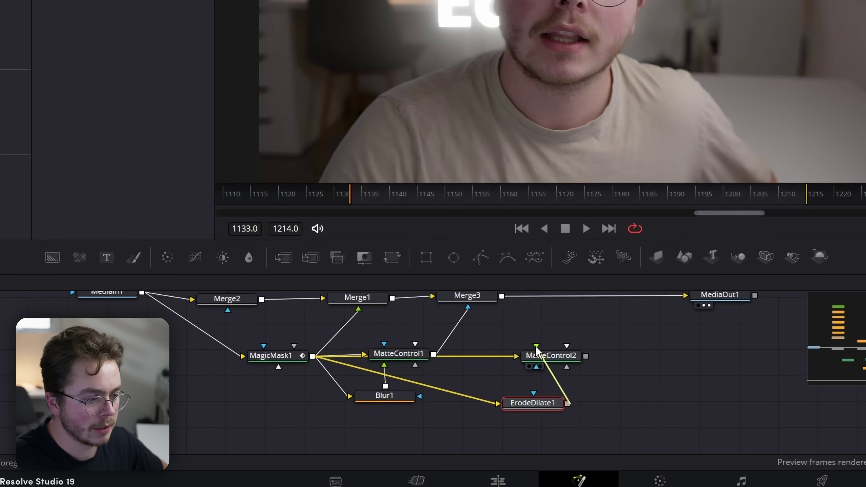
pyautogui.moveTo(536, 346); pyautogui.dragTo(536, 353)
# Set MatteControl2 to Combine Alpha with the Subtract operation.
pyautogui.click(548, 356)
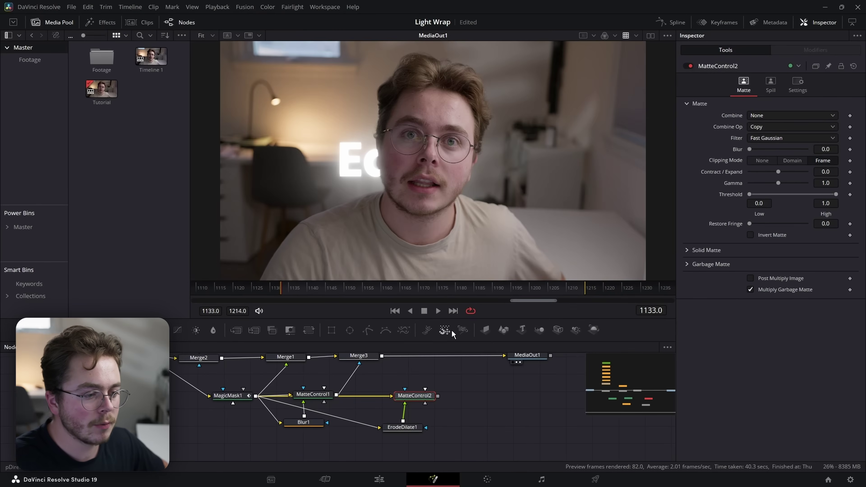
pyautogui.click(760, 115)
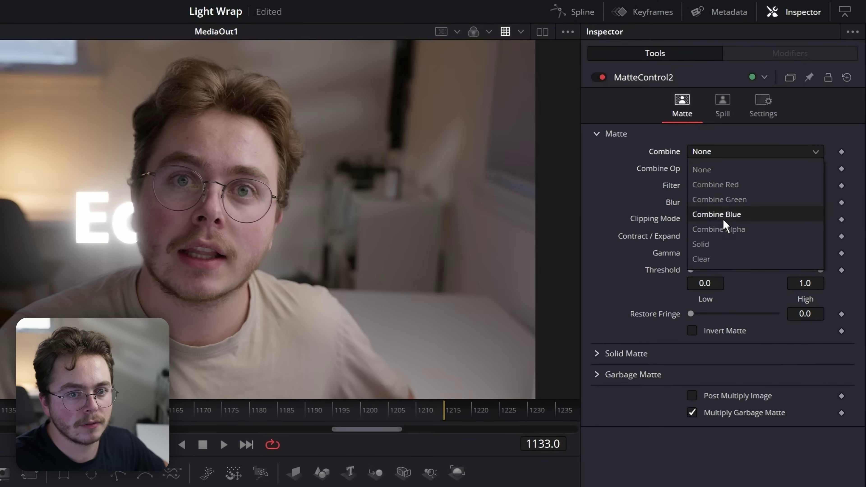
pyautogui.click(769, 163)
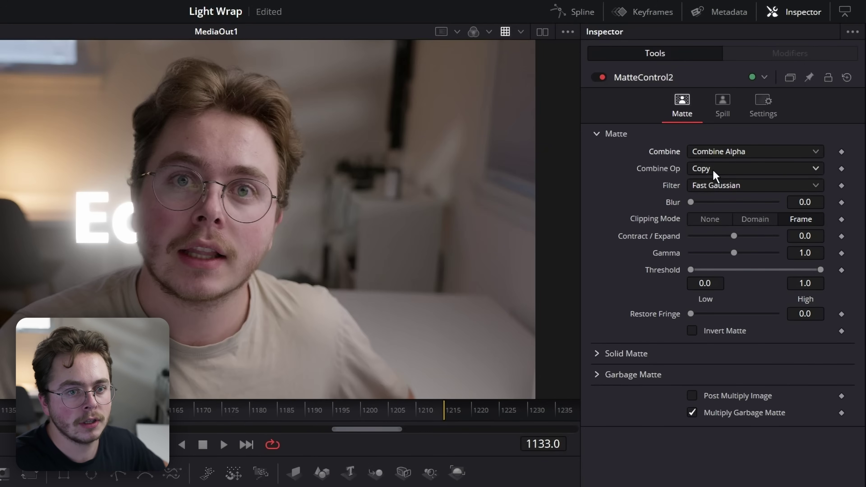
pyautogui.click(713, 170)
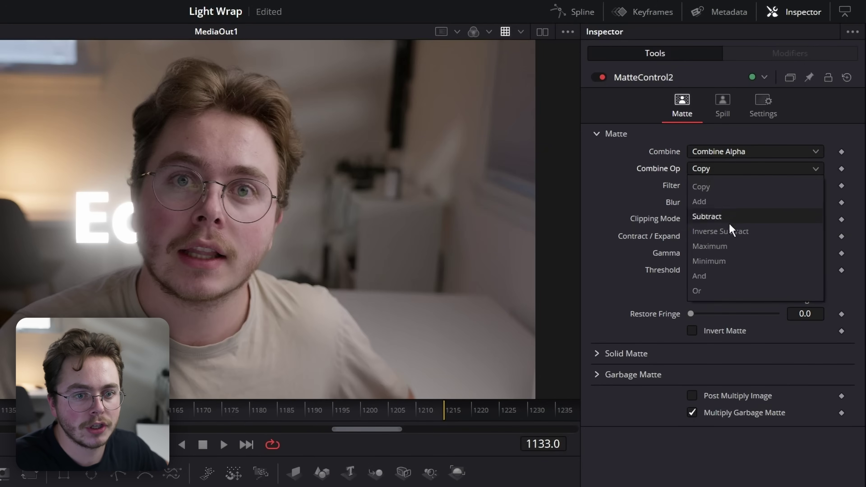
pyautogui.click(709, 216)
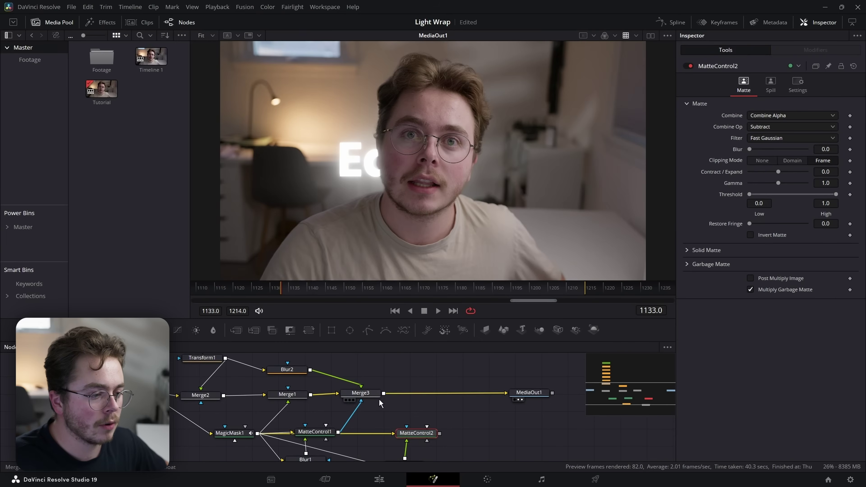
# Add Merge4 after Merge3, with Blur2 as foreground and MatteControl2 as mask.
pyautogui.click(362, 393)
pyautogui.hotkey('shift', 'space')
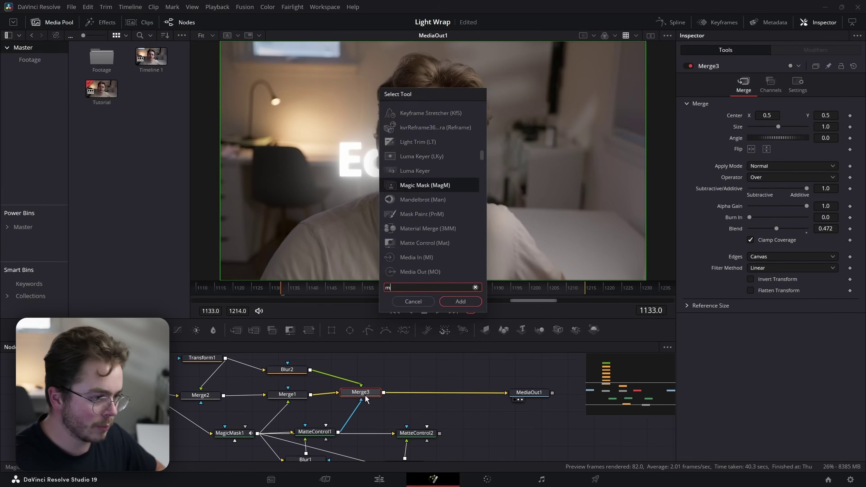
pyautogui.write('merge')
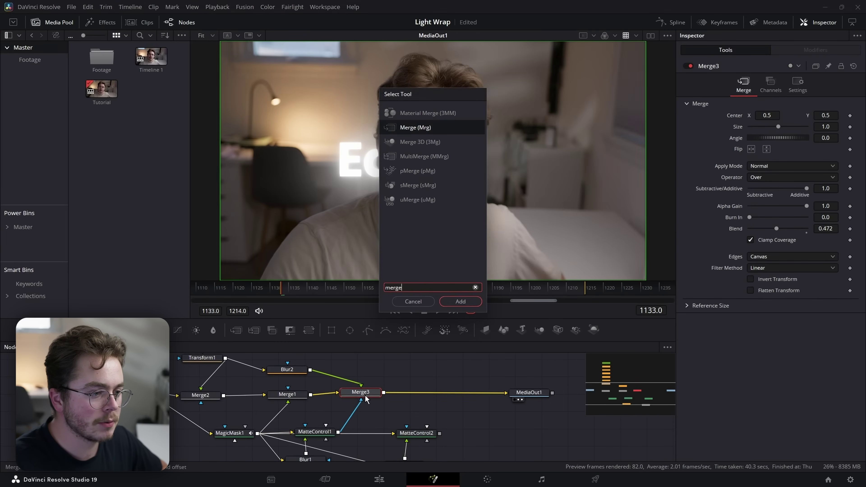
pyautogui.press('Return')
pyautogui.moveTo(305, 371); pyautogui.dragTo(323, 360)
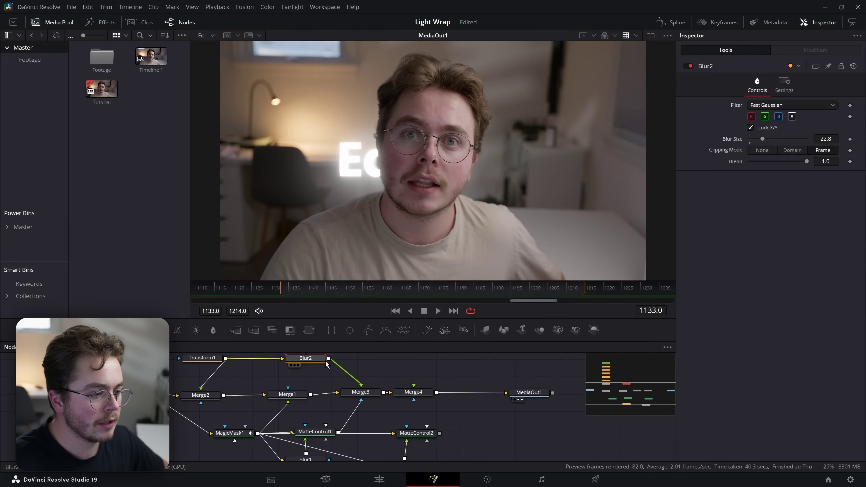
pyautogui.moveTo(413, 393); pyautogui.dragTo(413, 393)
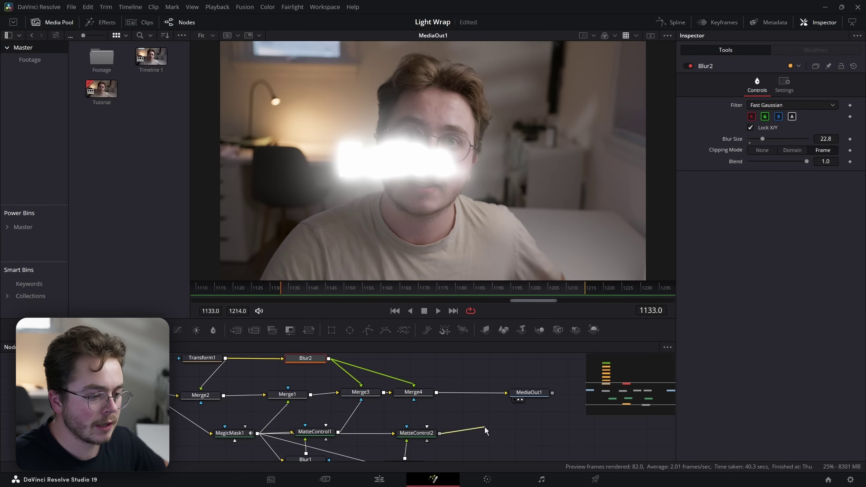
pyautogui.moveTo(415, 397); pyautogui.dragTo(414, 398)
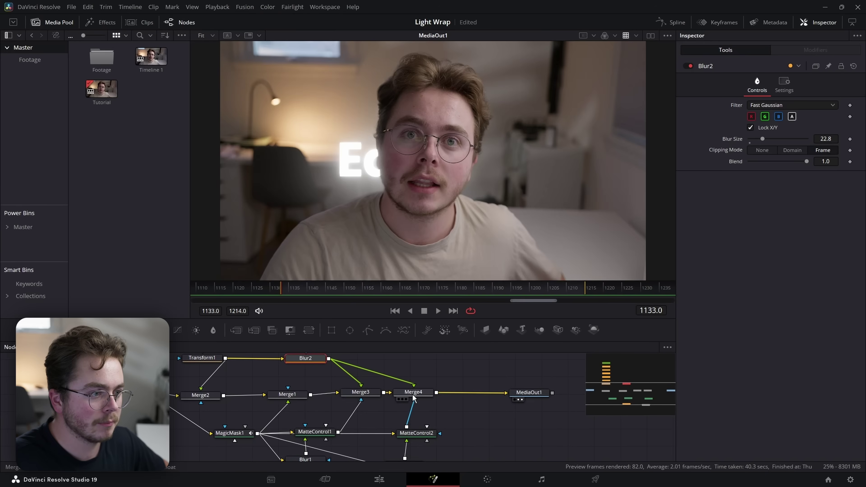
# Tune ErodeDilate1's amount to -0.00224 while viewing the MatteControl2 edge matte, then view MediaOut1.
pyautogui.scroll(-2, 448, 409)
pyautogui.click(419, 411)
pyautogui.press('1')
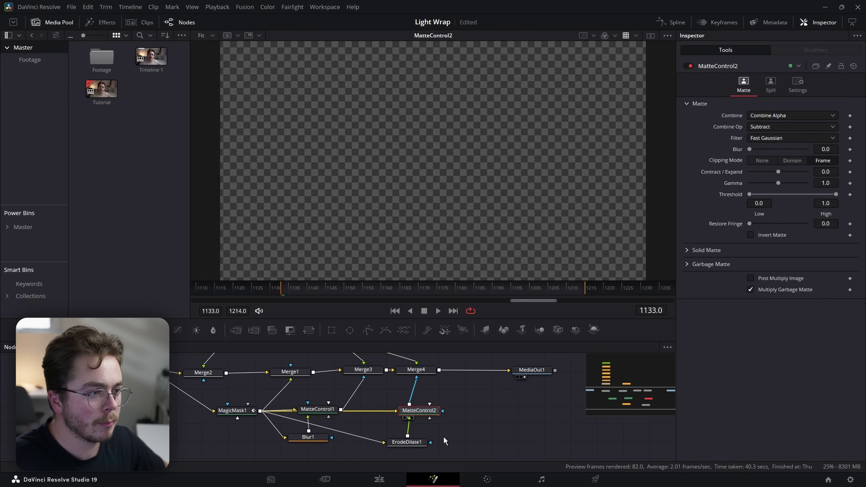
pyautogui.click(409, 445)
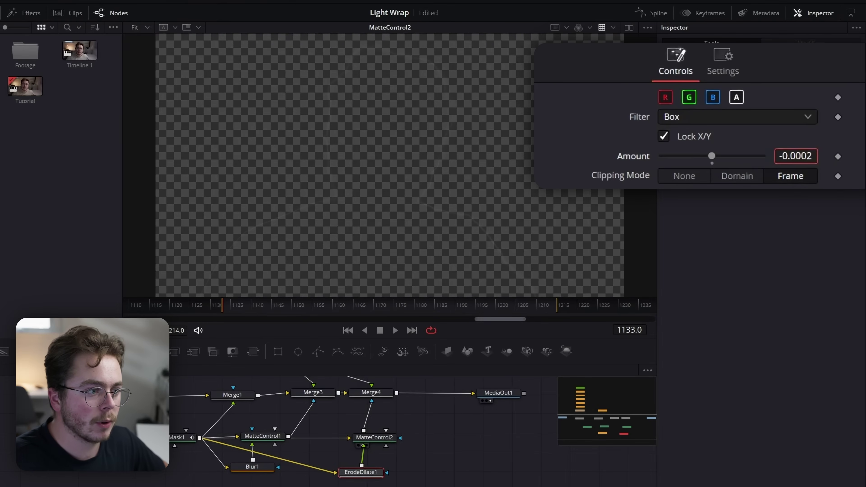
pyautogui.moveTo(705, 156); pyautogui.dragTo(694, 156)
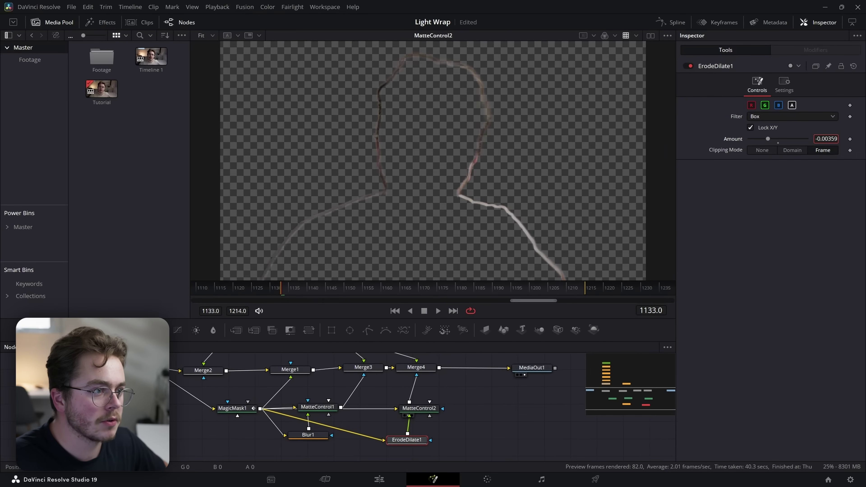
pyautogui.moveTo(768, 139); pyautogui.dragTo(766, 139)
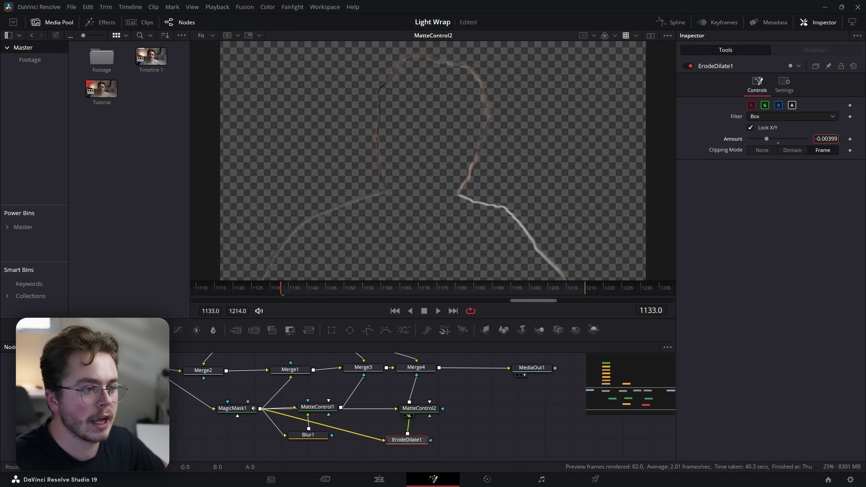
pyautogui.click(522, 368)
pyautogui.press('1')
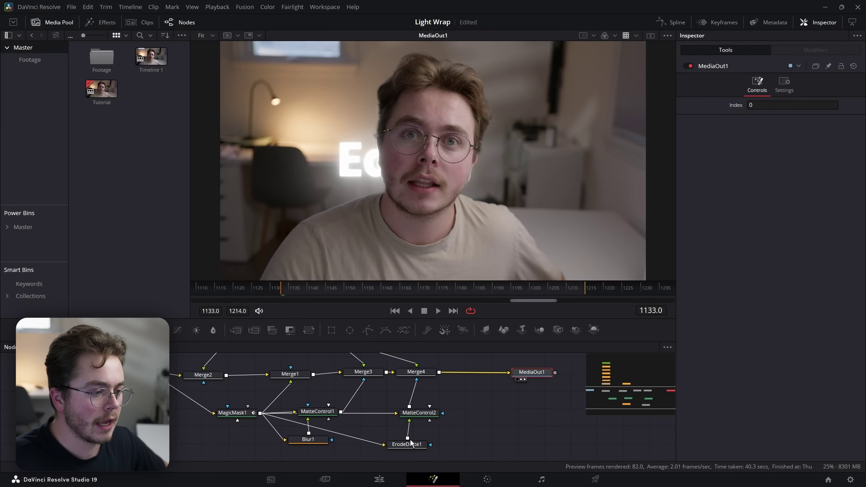
pyautogui.click(408, 444)
pyautogui.scroll(-1, 405, 457)
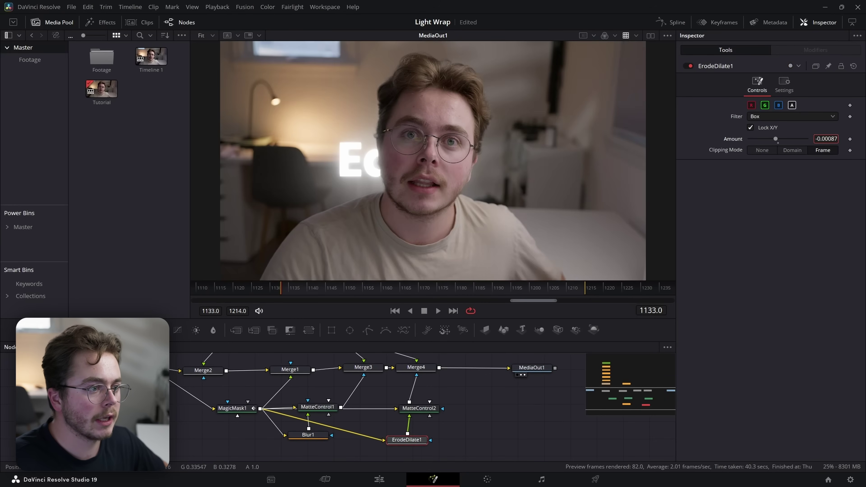
pyautogui.scroll(4, 358, 164)
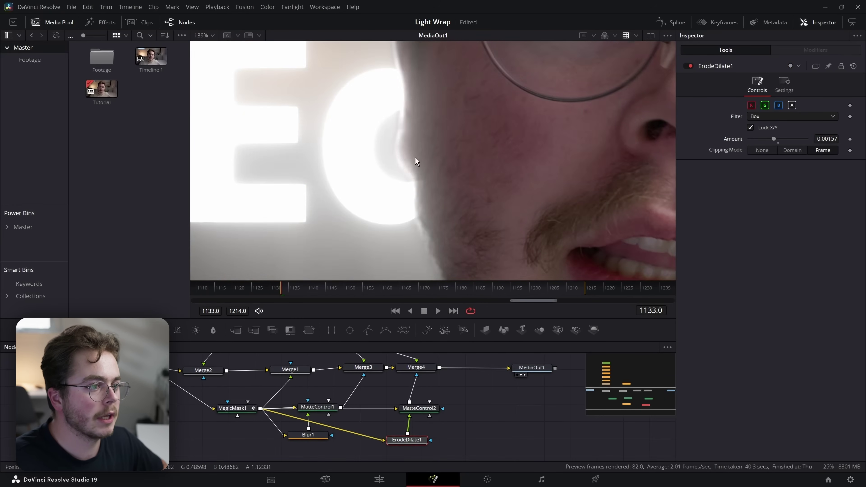
pyautogui.scroll(-3, 402, 151)
pyautogui.scroll(8, 411, 206)
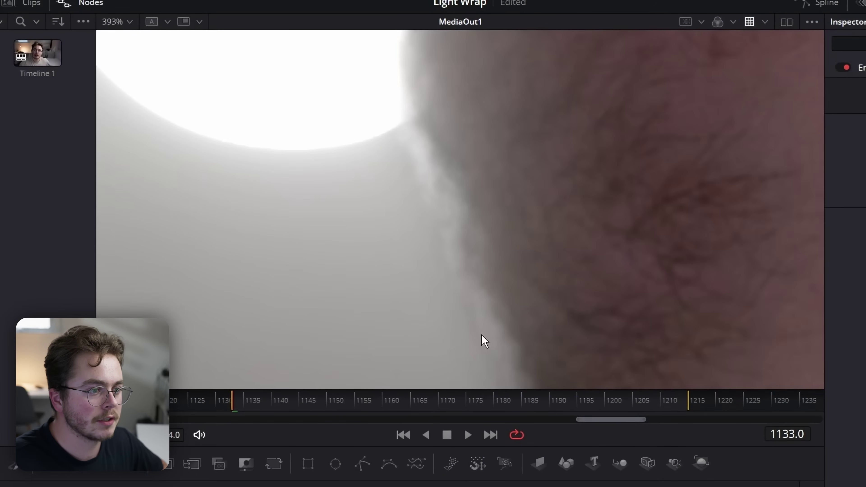
pyautogui.scroll(-8, 477, 227)
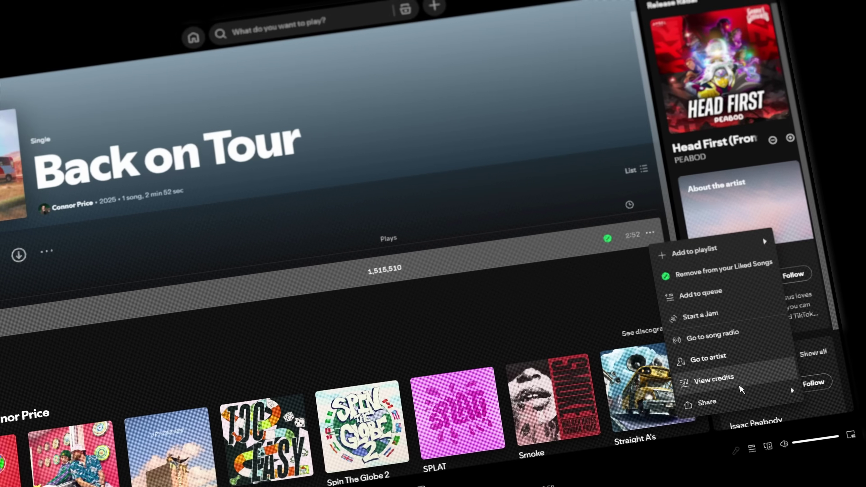
# Copy the Spotify song link, paste it into Audiio LinkMatch and search for matches.
pyautogui.click(712, 426)
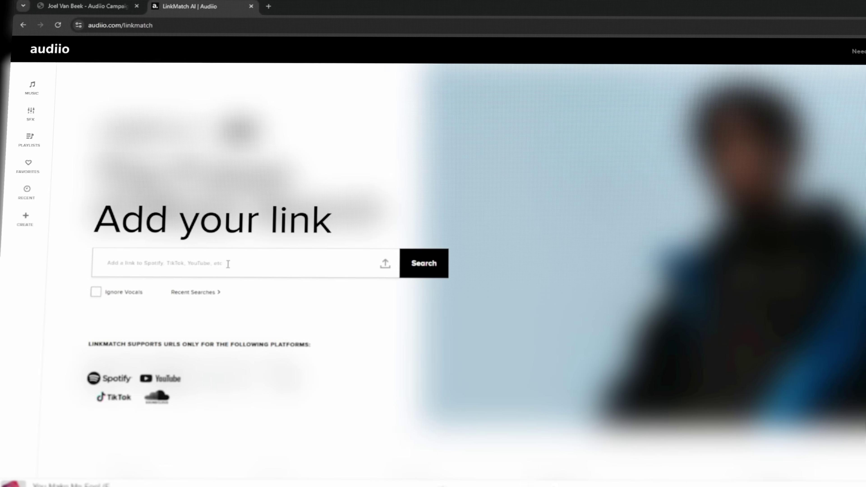
pyautogui.write('https://open.spotify.com/track/3Y2X5elL9N5C0gu9Q2iB4w?si=ce2c060d0cfc4edd')
pyautogui.click(457, 265)
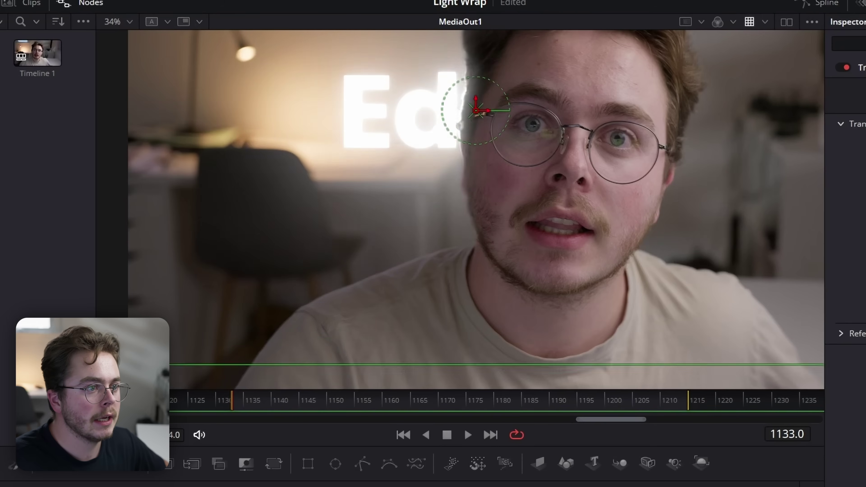
# Select MagicMask1 and bring up its Matte settings in the Inspector.
pyautogui.scroll(3, 381, 347)
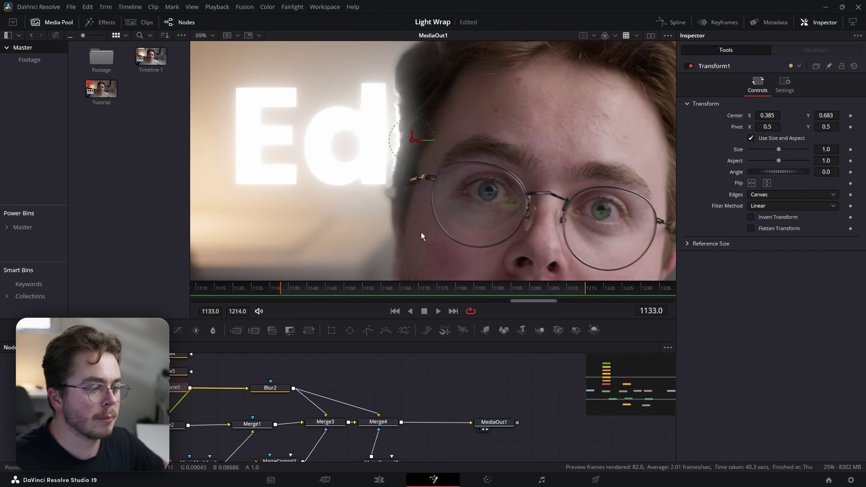
pyautogui.scroll(-2, 338, 387)
pyautogui.click(214, 439)
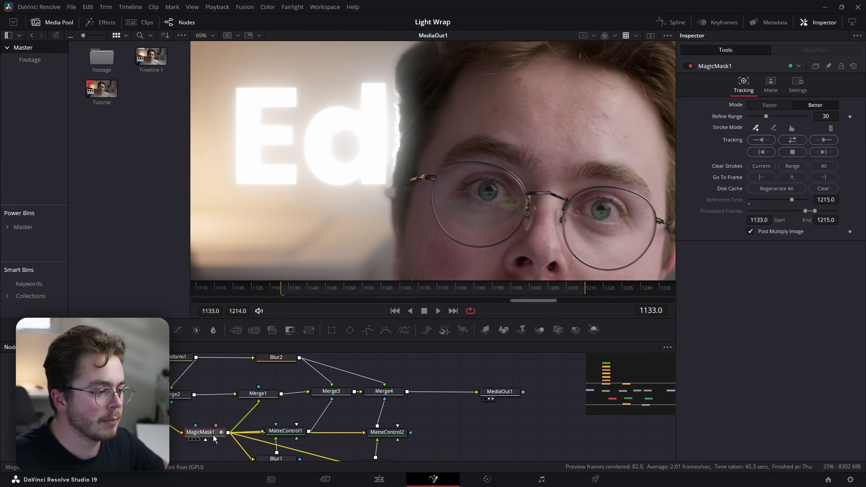
pyautogui.scroll(4, 427, 90)
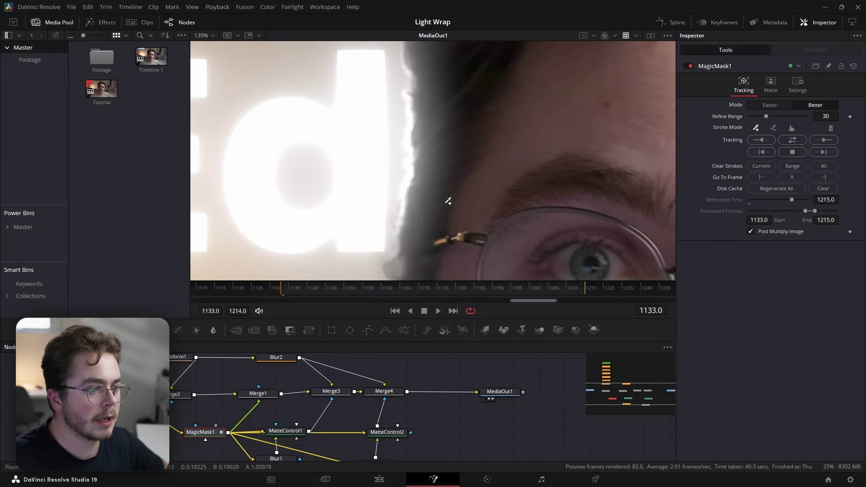
pyautogui.click(773, 90)
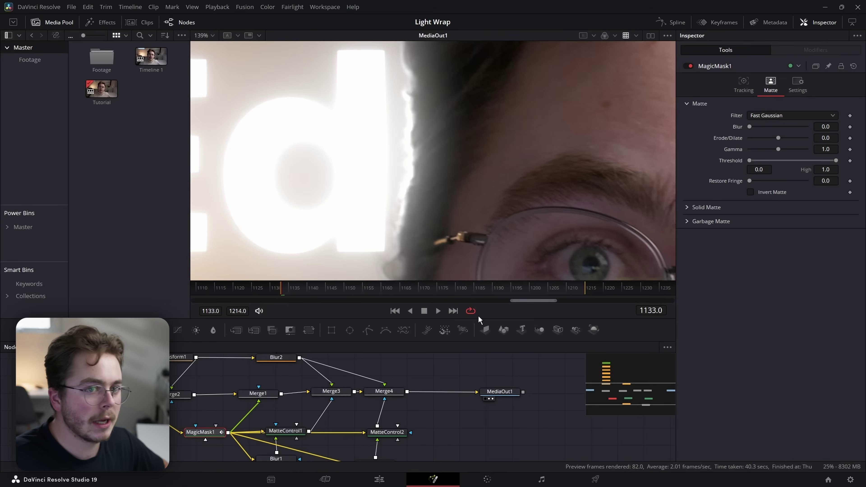
pyautogui.click(742, 89)
pyautogui.click(765, 87)
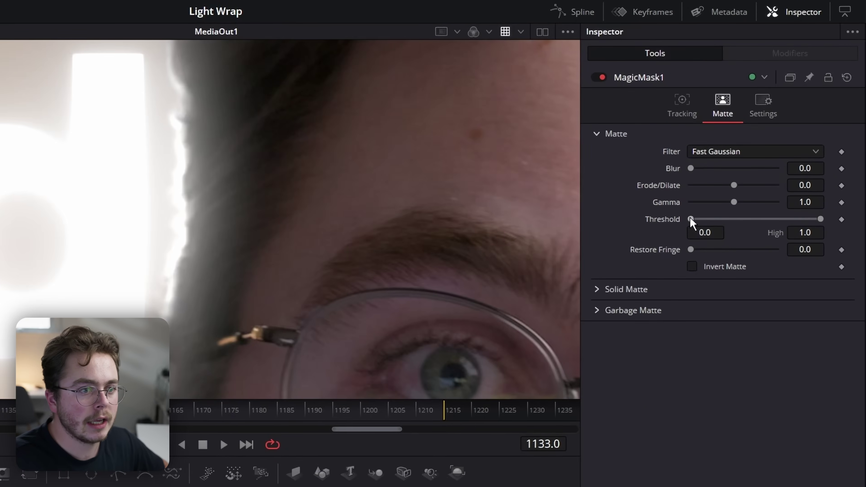
# Adjust the matte threshold range to 0.388 low and 0.95 high.
pyautogui.moveTo(691, 219); pyautogui.dragTo(717, 219)
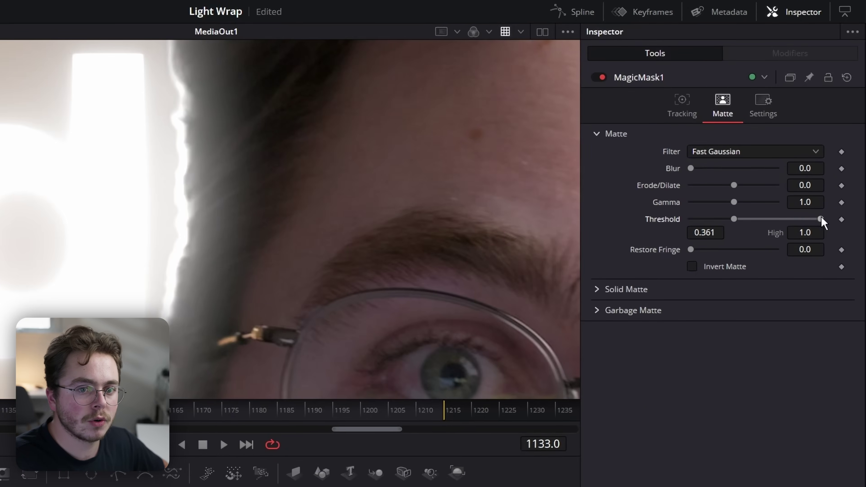
pyautogui.moveTo(821, 222); pyautogui.dragTo(755, 221)
pyautogui.scroll(-5, 216, 222)
pyautogui.scroll(6, 225, 205)
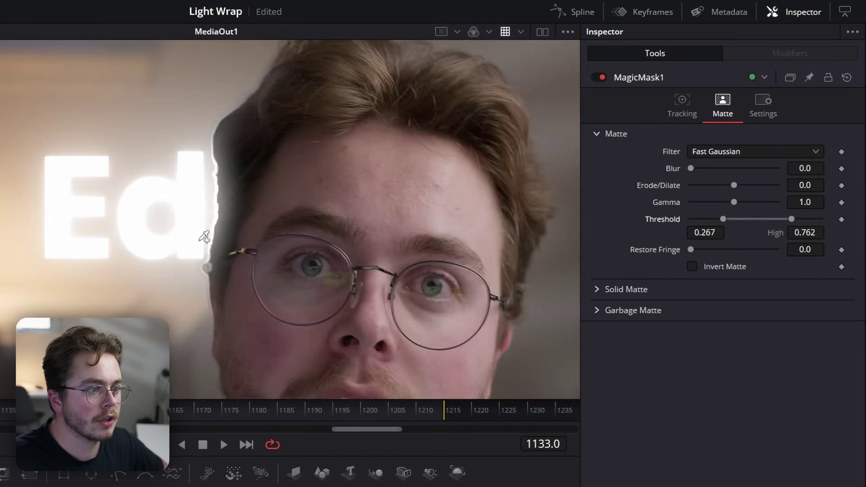
pyautogui.scroll(2, 202, 124)
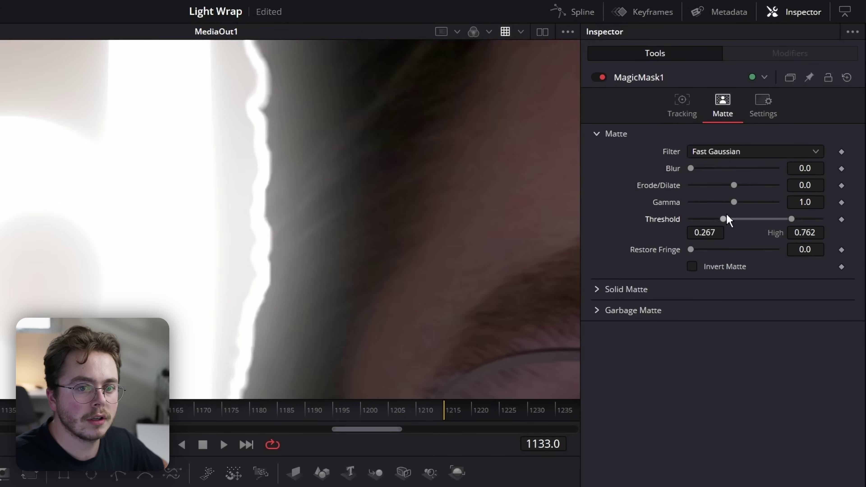
pyautogui.moveTo(723, 219); pyautogui.dragTo(704, 221)
pyautogui.moveTo(793, 220); pyautogui.dragTo(815, 219)
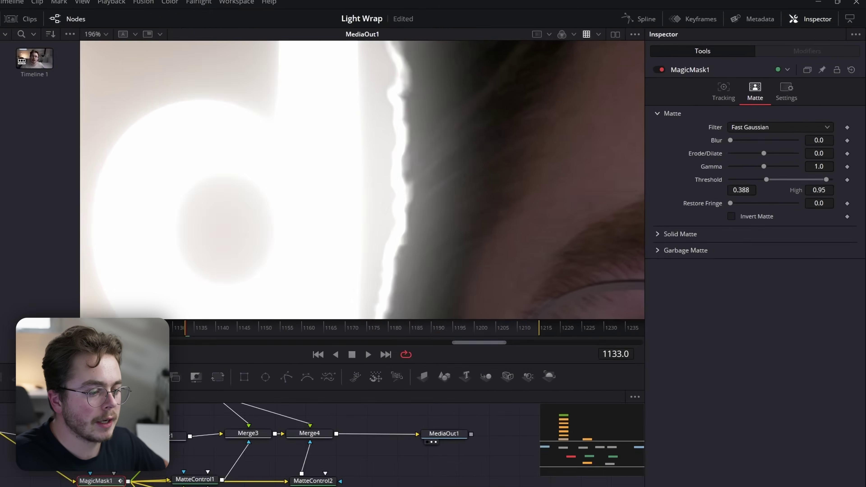
# Reduce ErodeDilate1's erosion amount toward zero.
pyautogui.click(378, 439)
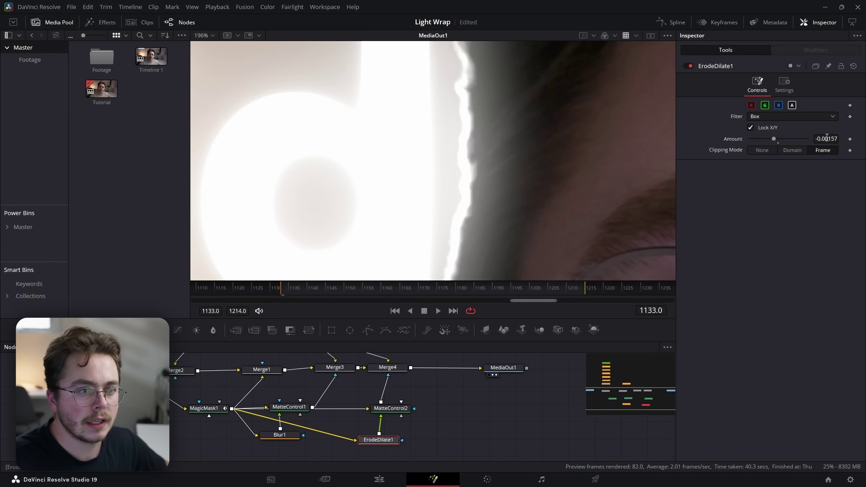
pyautogui.moveTo(773, 139); pyautogui.dragTo(776, 139)
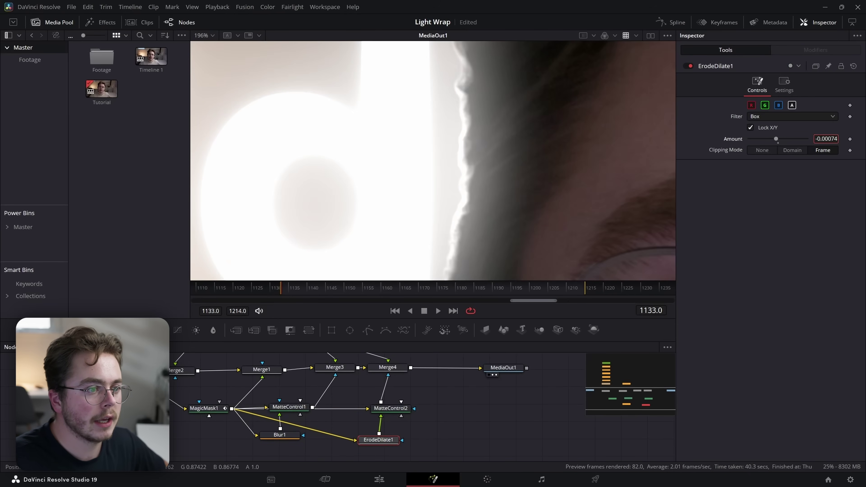
pyautogui.scroll(-5, 392, 170)
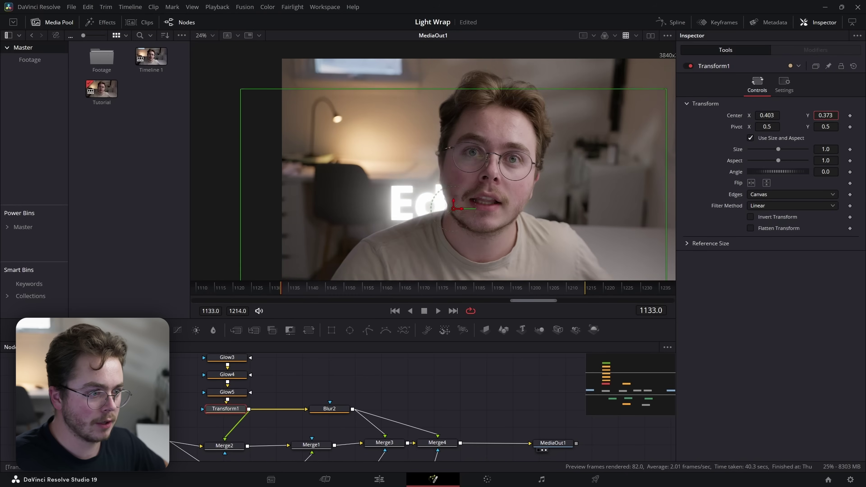
# Move the glowing text further left behind the face to Transform1 Center X 0.367.
pyautogui.moveTo(759, 116); pyautogui.dragTo(744, 115)
pyautogui.scroll(6, 420, 198)
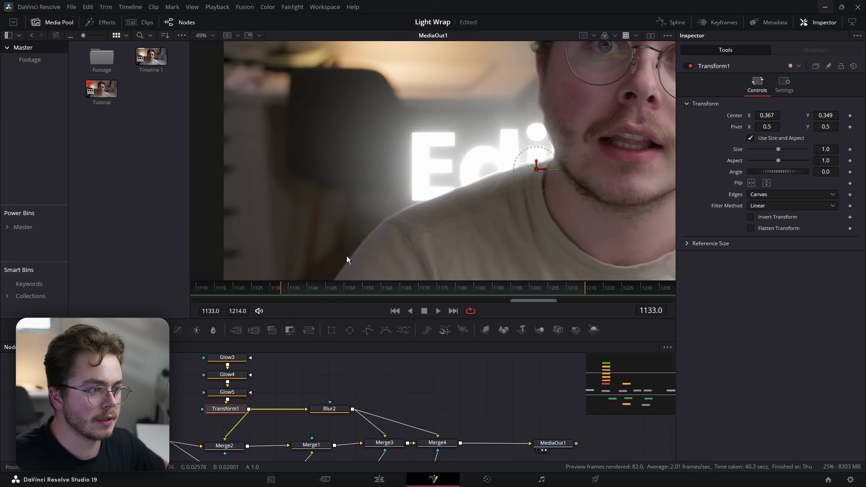
pyautogui.moveTo(620, 91); pyautogui.dragTo(389, 155)
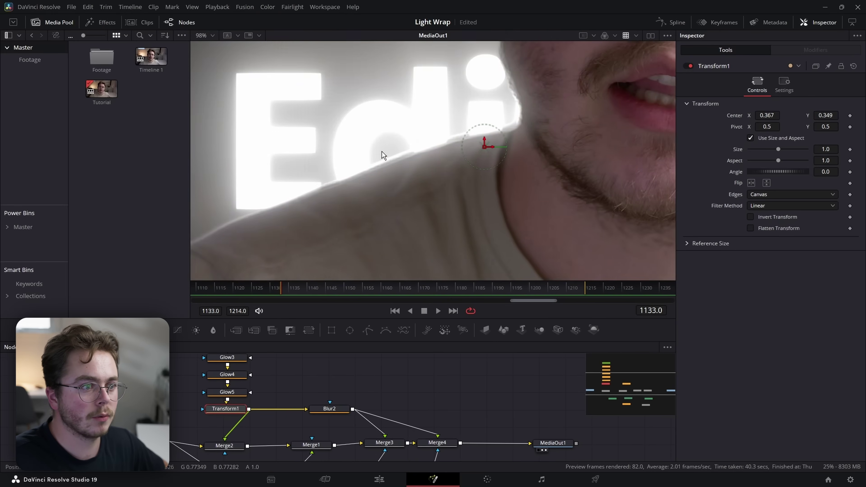
pyautogui.scroll(-4, 484, 152)
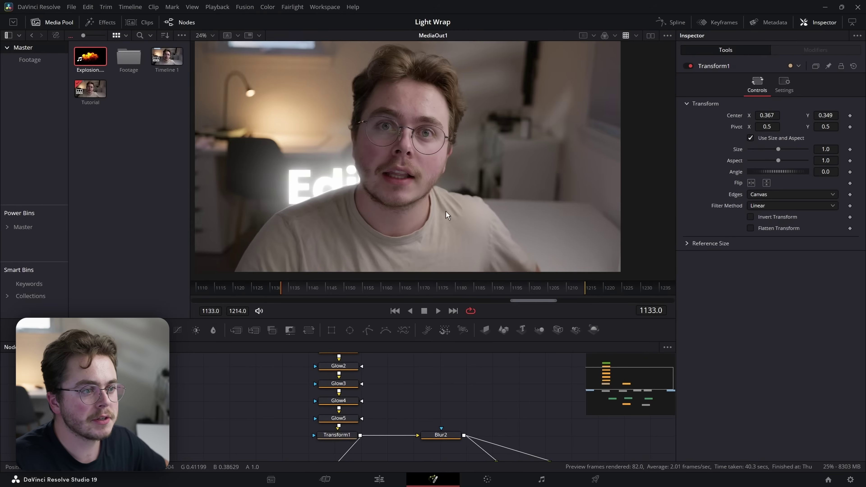
pyautogui.scroll(-4, 345, 370)
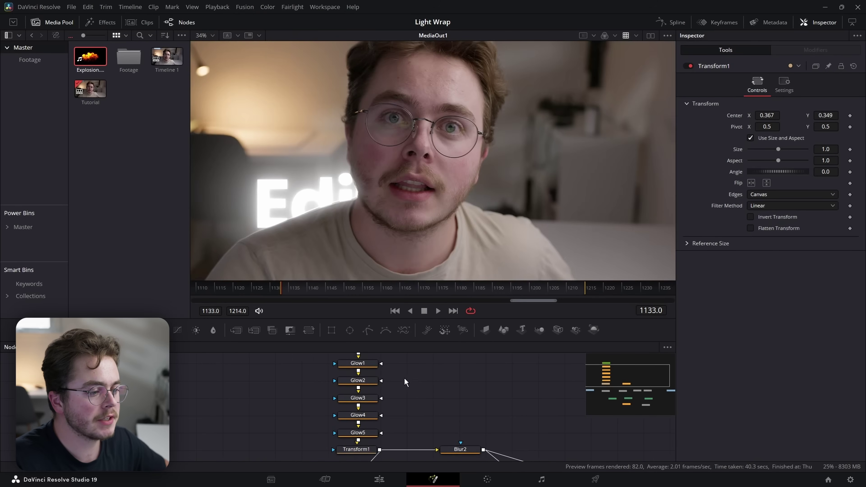
# Disconnect the glowing text nodes, add Explosion.mov as MediaIn2 and feed it into Merge2.
pyautogui.moveTo(440, 362); pyautogui.dragTo(354, 427)
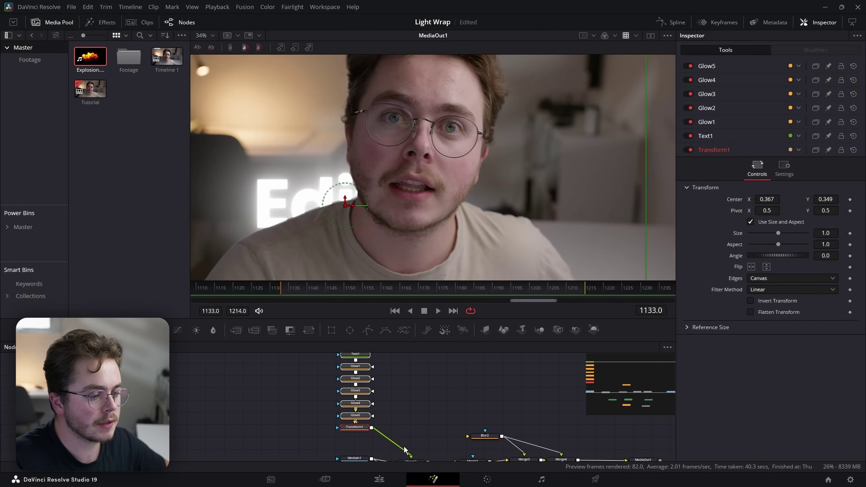
pyautogui.moveTo(405, 451); pyautogui.dragTo(437, 422)
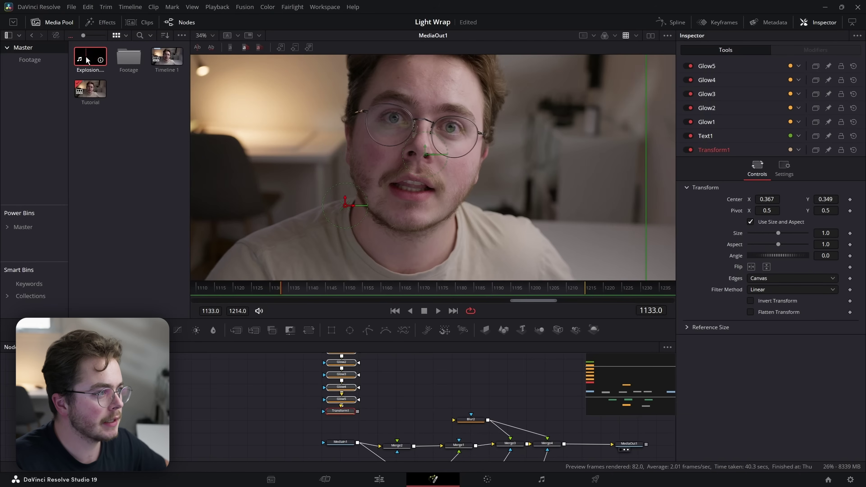
pyautogui.moveTo(87, 60); pyautogui.dragTo(398, 406)
pyautogui.scroll(2, 385, 397)
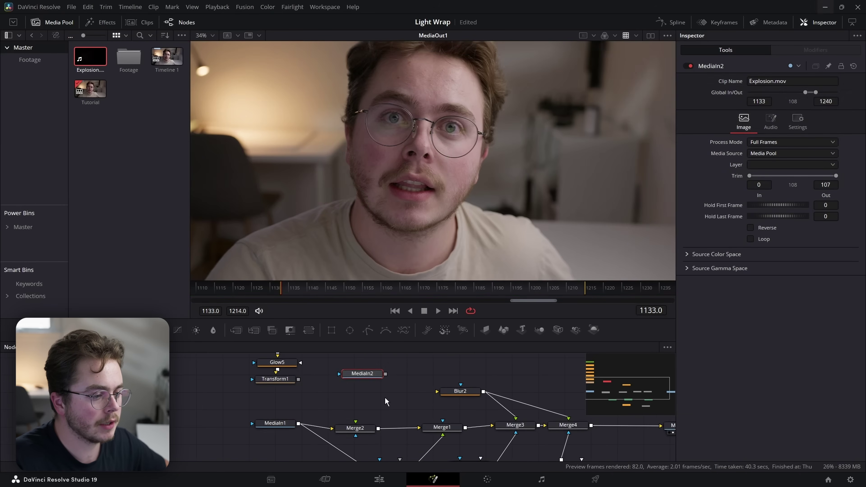
pyautogui.moveTo(362, 373); pyautogui.dragTo(367, 415)
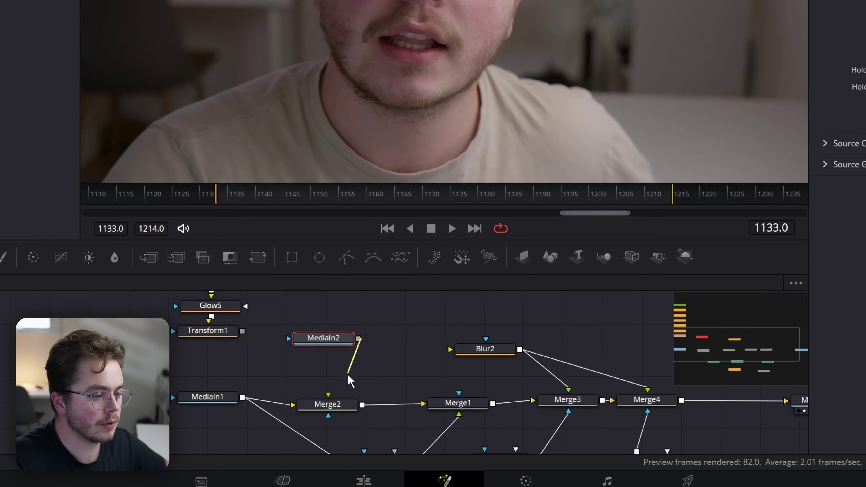
pyautogui.moveTo(346, 387); pyautogui.dragTo(328, 395)
# Connect the explosion clip to Blur2's input.
pyautogui.moveTo(323, 348); pyautogui.dragTo(456, 350)
pyautogui.moveTo(226, 195); pyautogui.dragTo(351, 214)
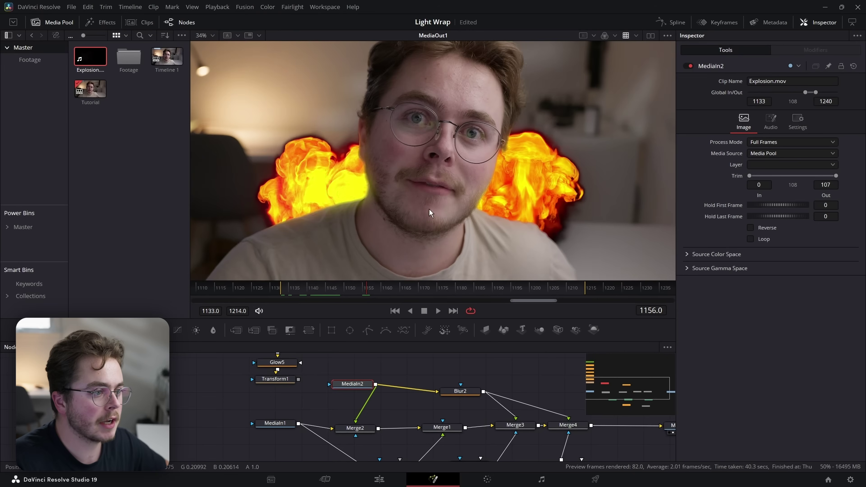
pyautogui.scroll(6, 426, 213)
pyautogui.scroll(3, 320, 178)
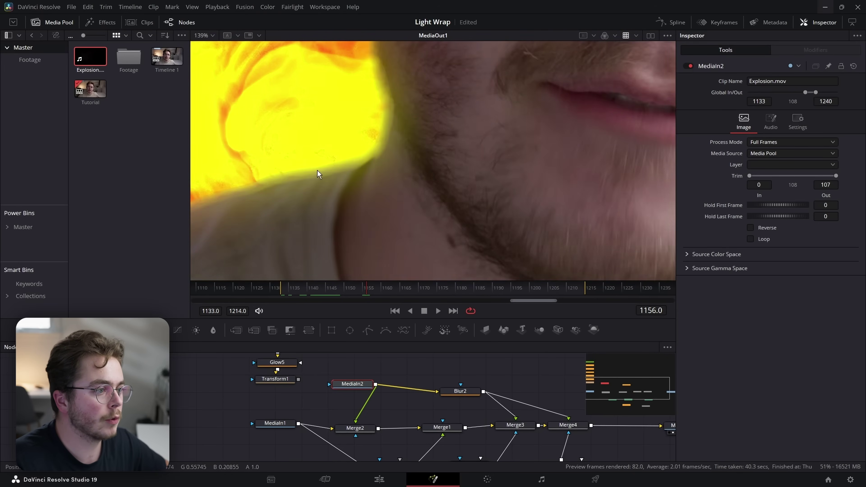
pyautogui.scroll(-5, 400, 138)
pyautogui.scroll(4, 392, 89)
pyautogui.scroll(-6, 392, 259)
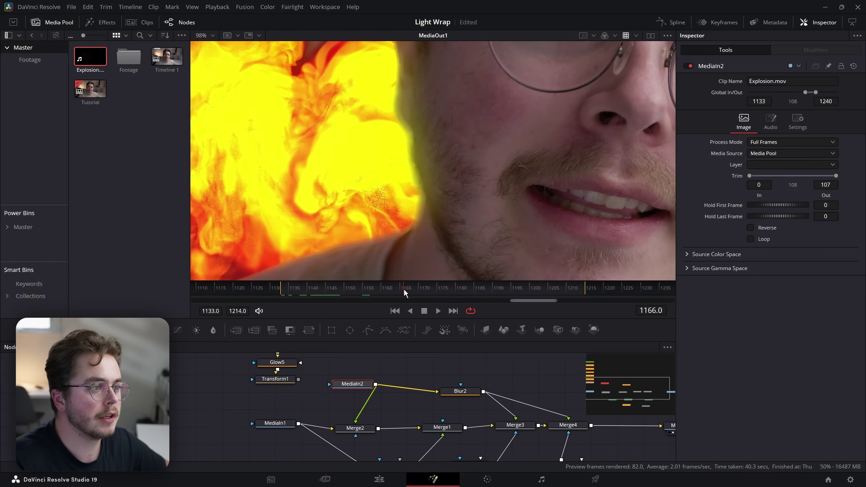
# Add a Transform2 node after the explosion and raise it to Center Y 0.803, checking frame 1151.
pyautogui.hotkey('shift', 'space')
pyautogui.write('xf')
pyautogui.press('Return')
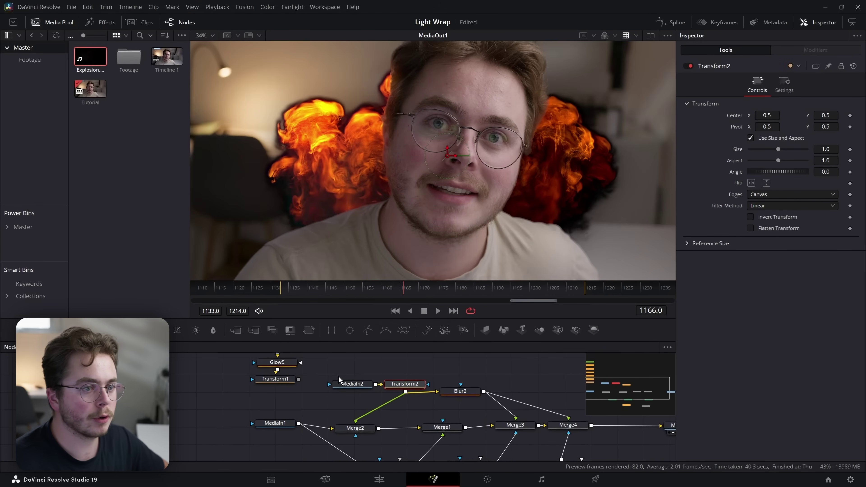
pyautogui.moveTo(825, 115); pyautogui.dragTo(850, 115)
pyautogui.click(347, 288)
pyautogui.scroll(6, 404, 170)
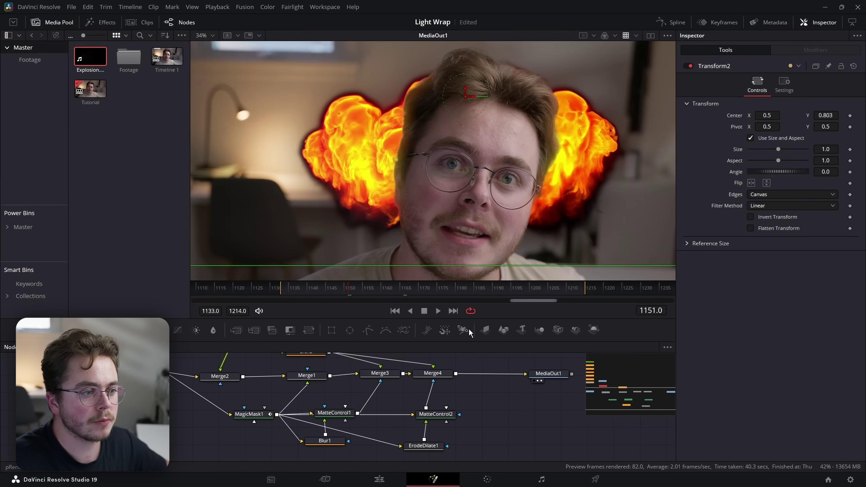
# Increase Blur1's blur size to about 32 and raise Merge3's blend to about 0.98.
pyautogui.click(326, 442)
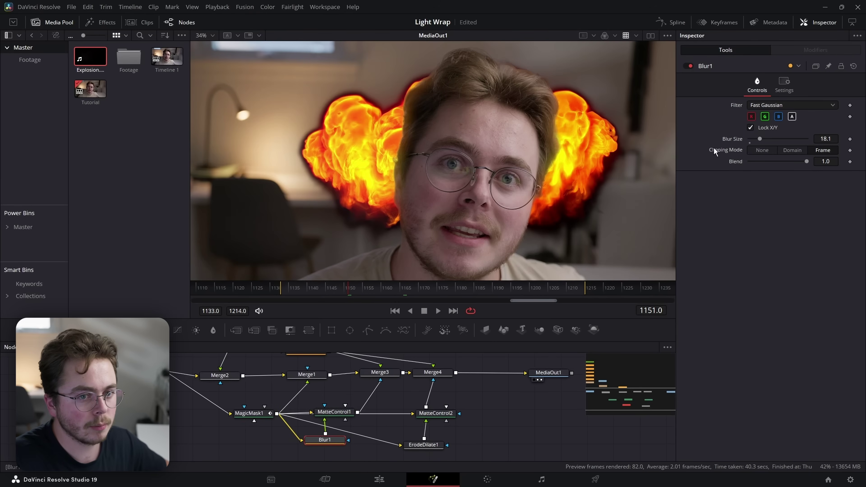
pyautogui.moveTo(759, 140)
pyautogui.mouseDown()
pyautogui.moveTo(746, 139)
pyautogui.moveTo(771, 139)
pyautogui.moveTo(763, 146)
pyautogui.mouseUp()
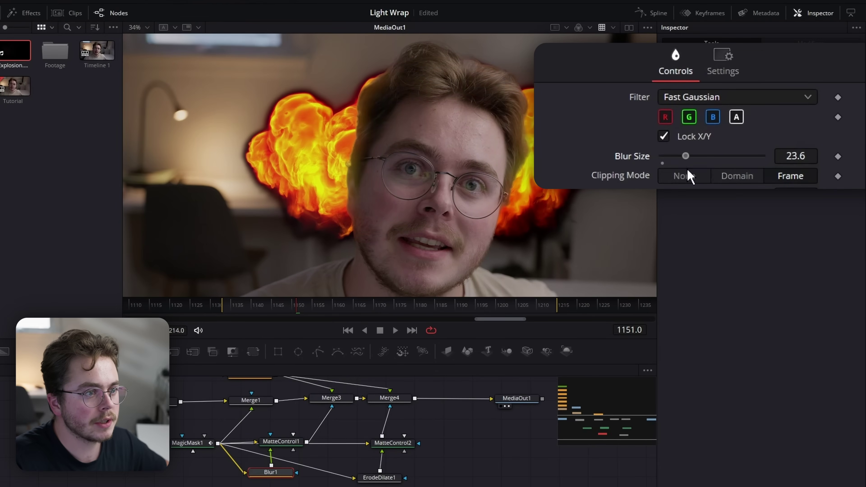
pyautogui.moveTo(688, 175); pyautogui.dragTo(697, 177)
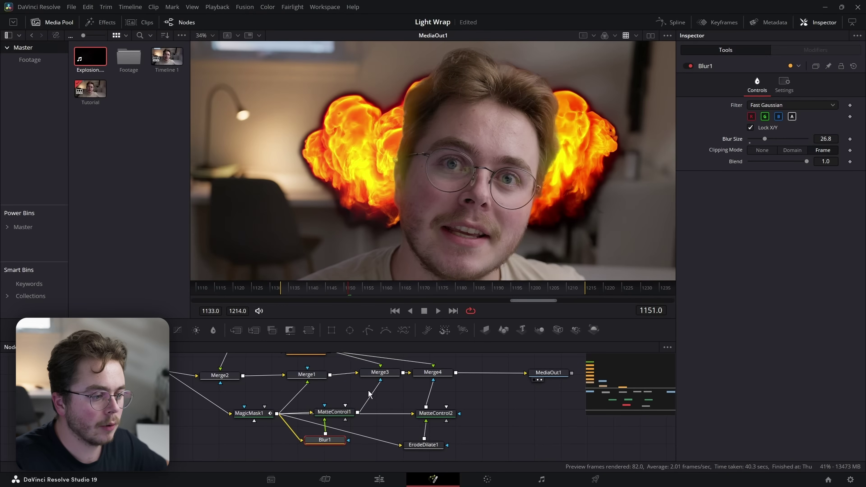
pyautogui.click(378, 373)
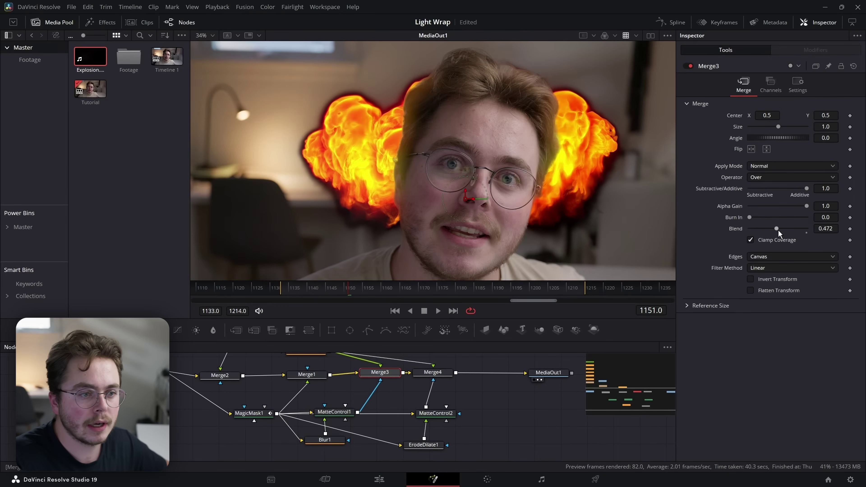
pyautogui.moveTo(777, 229)
pyautogui.mouseDown()
pyautogui.moveTo(755, 223)
pyautogui.moveTo(803, 230)
pyautogui.moveTo(780, 226)
pyautogui.mouseUp()
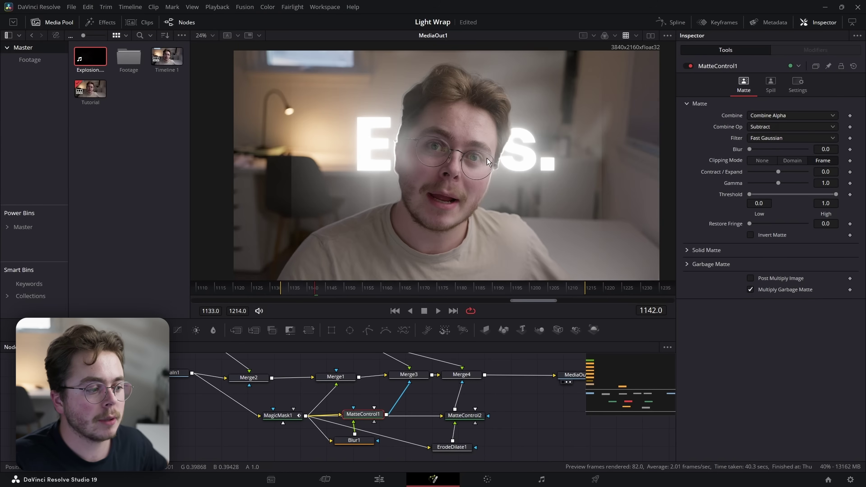
pyautogui.scroll(3, 303, 204)
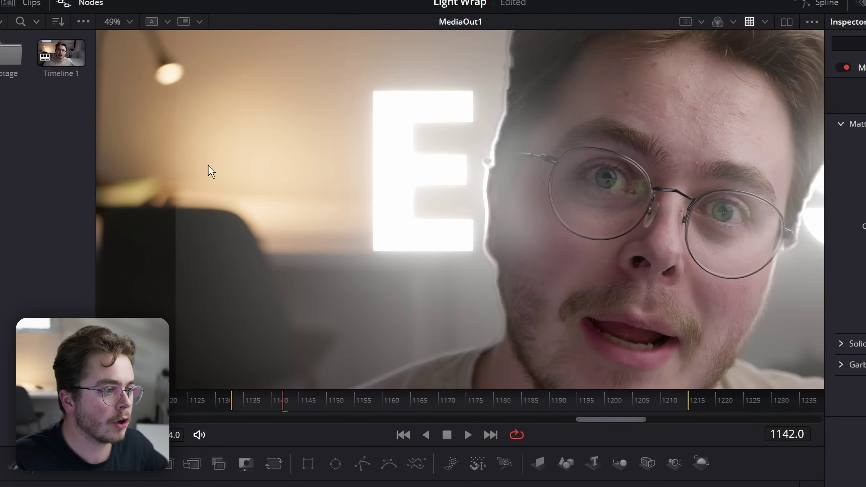
pyautogui.scroll(-4, 208, 165)
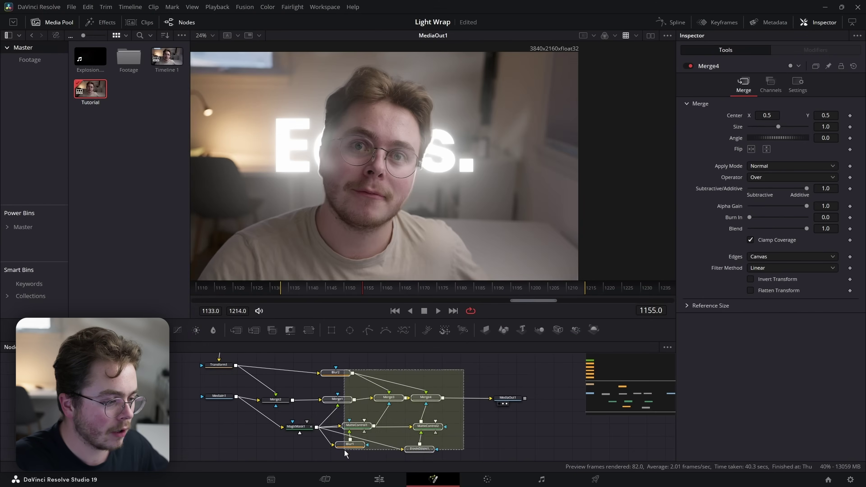
# Delete Merge3, Merge4, MatteControl1, MatteControl2, ErodeDilate1 and Blur1 from the node graph.
pyautogui.moveTo(349, 451); pyautogui.dragTo(349, 452)
pyautogui.moveTo(448, 374); pyautogui.dragTo(387, 459)
pyautogui.press('Delete')
pyautogui.click(351, 400)
pyautogui.moveTo(362, 419); pyautogui.dragTo(353, 441)
pyautogui.press('Delete')
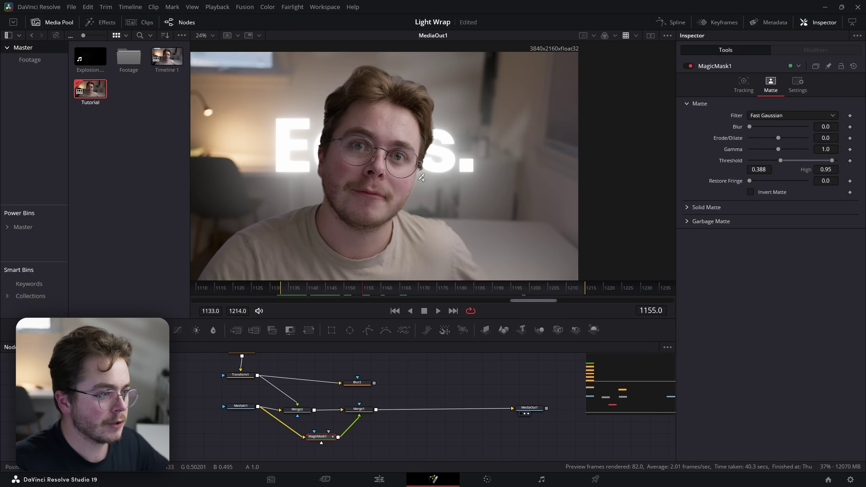
# Add a VBF_LightWrap node after Merge1 by searching 'vbf' in the tool list.
pyautogui.click(368, 411)
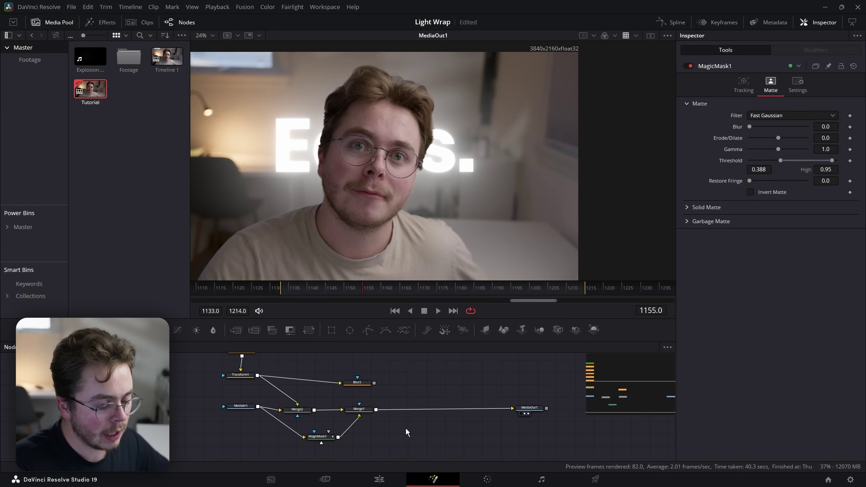
pyautogui.hotkey('shift', 'space')
pyautogui.write('recta')
pyautogui.press('BackSpace')
pyautogui.press('BackSpace')
pyautogui.press('BackSpace')
pyautogui.press('BackSpace')
pyautogui.press('BackSpace')
pyautogui.write('vbf')
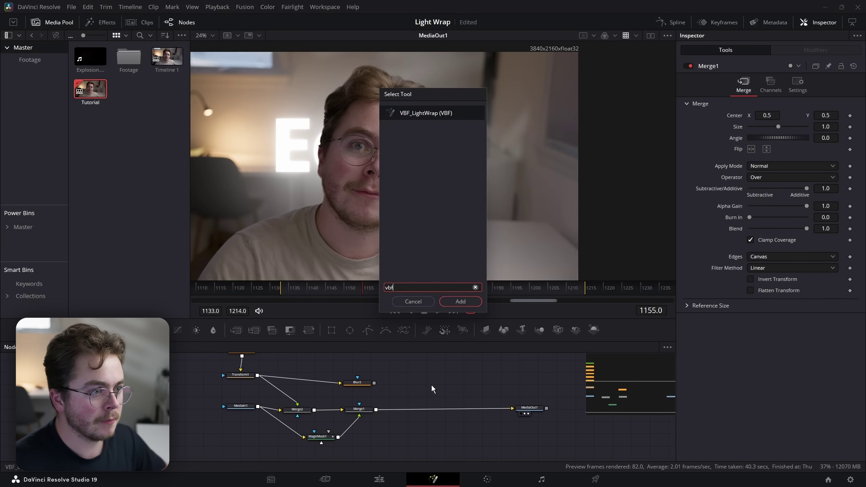
pyautogui.click(459, 302)
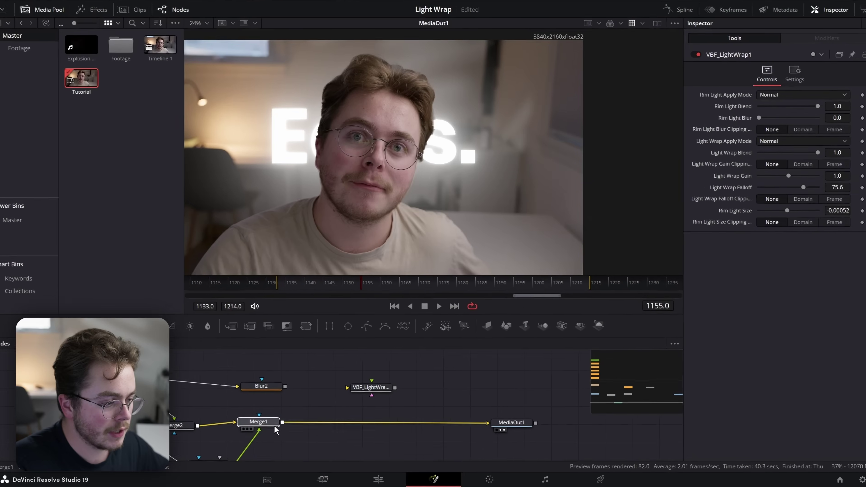
# Connect Merge1, MagicMask1's matte and Blur2 to VBF_LightWrap's inputs.
pyautogui.click(211, 403)
pyautogui.moveTo(482, 428)
pyautogui.mouseDown()
pyautogui.moveTo(354, 406)
pyautogui.moveTo(371, 376)
pyautogui.moveTo(370, 436)
pyautogui.moveTo(369, 428)
pyautogui.moveTo(507, 393)
pyautogui.moveTo(486, 424)
pyautogui.mouseUp()
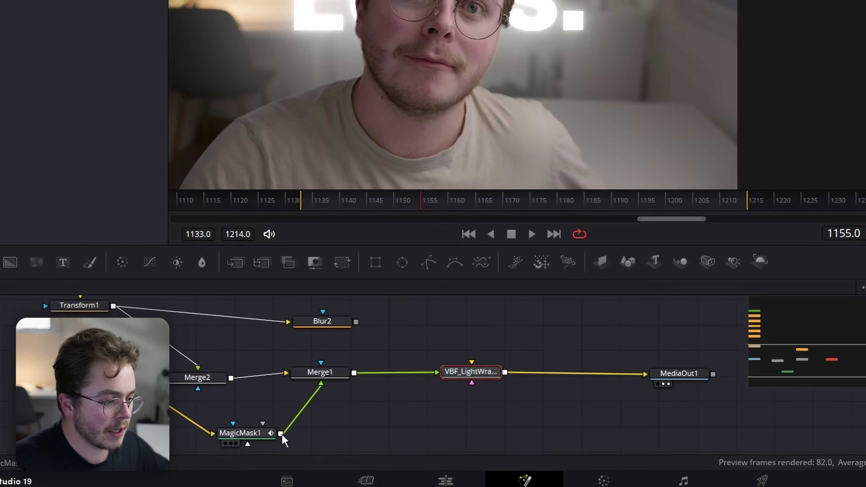
pyautogui.moveTo(281, 434); pyautogui.dragTo(297, 416)
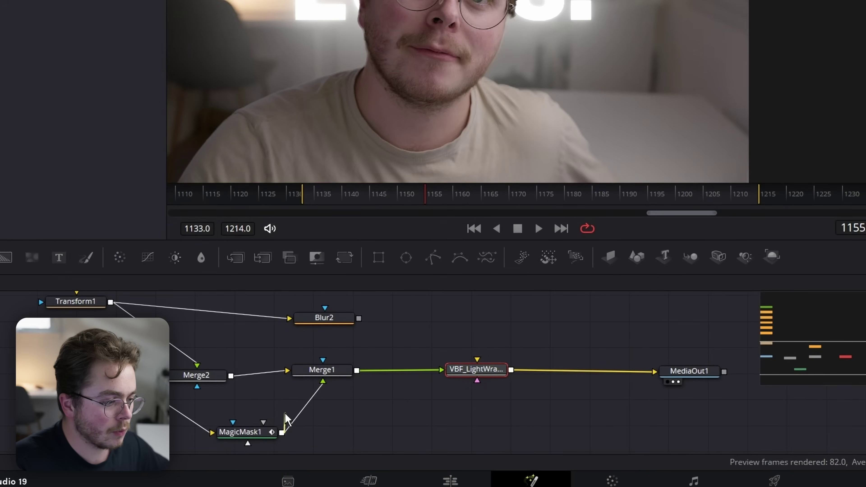
pyautogui.moveTo(248, 404); pyautogui.dragTo(477, 384)
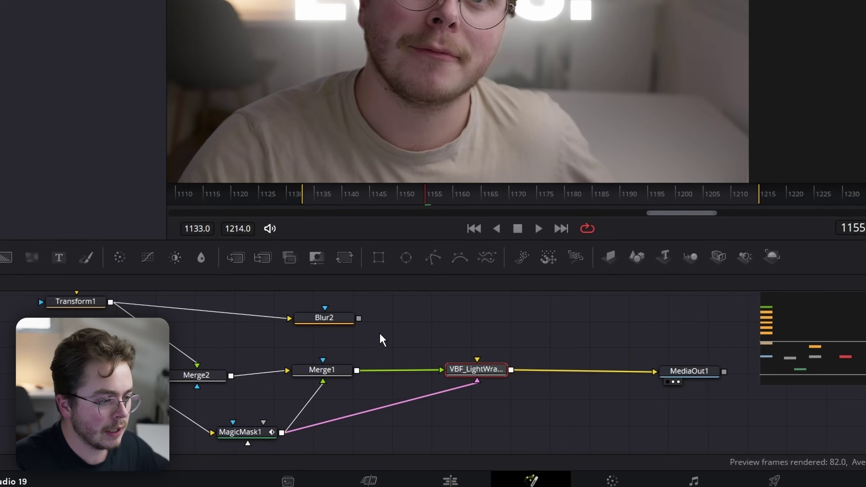
pyautogui.moveTo(359, 318); pyautogui.dragTo(477, 394)
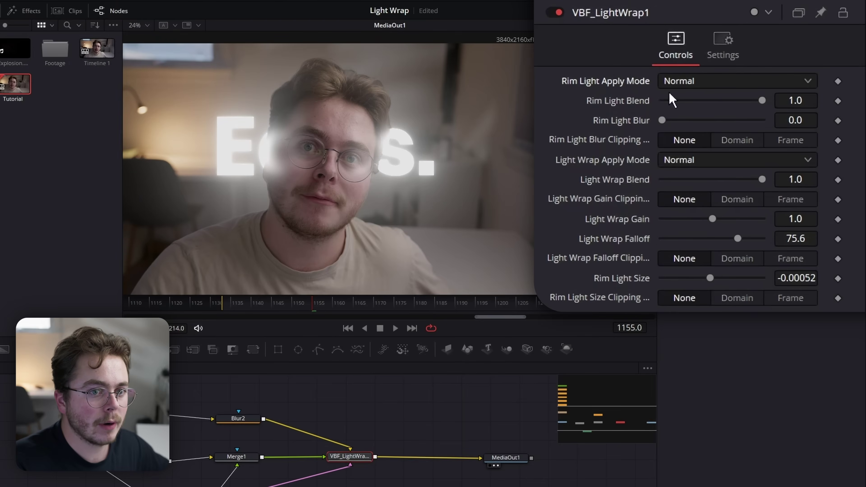
# Try Screen as the rim light apply mode, then switch it back to Normal.
pyautogui.click(761, 106)
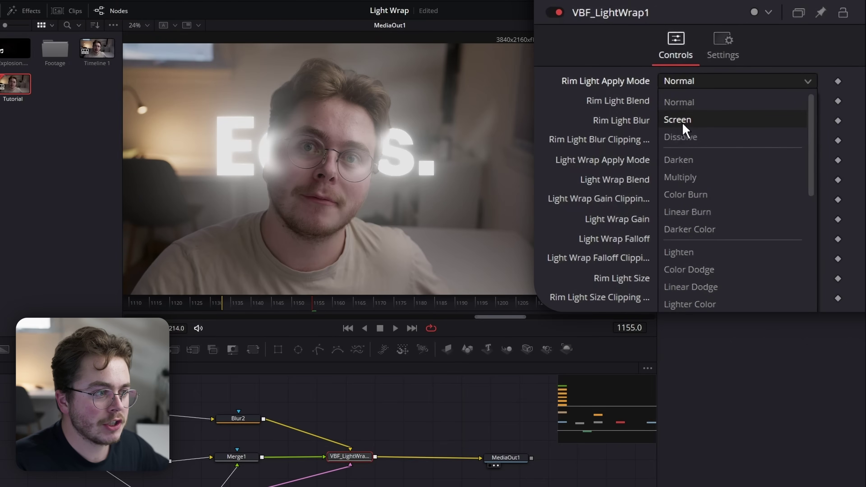
pyautogui.click(683, 122)
pyautogui.click(690, 82)
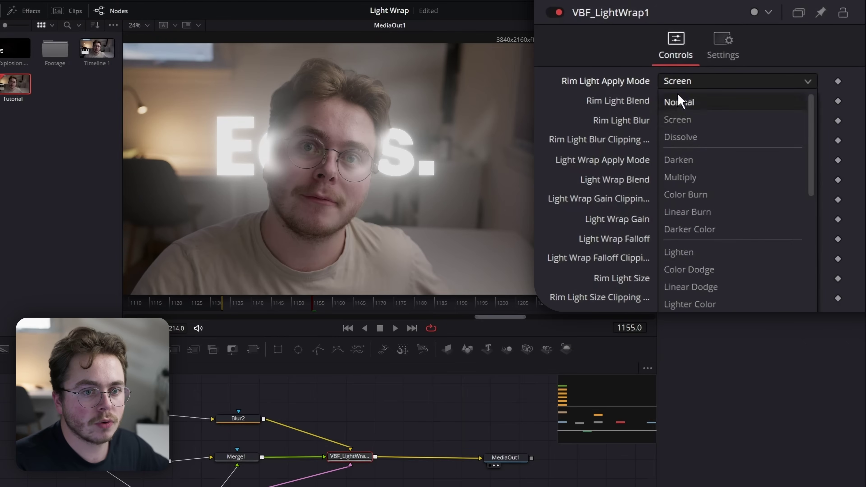
pyautogui.click(687, 107)
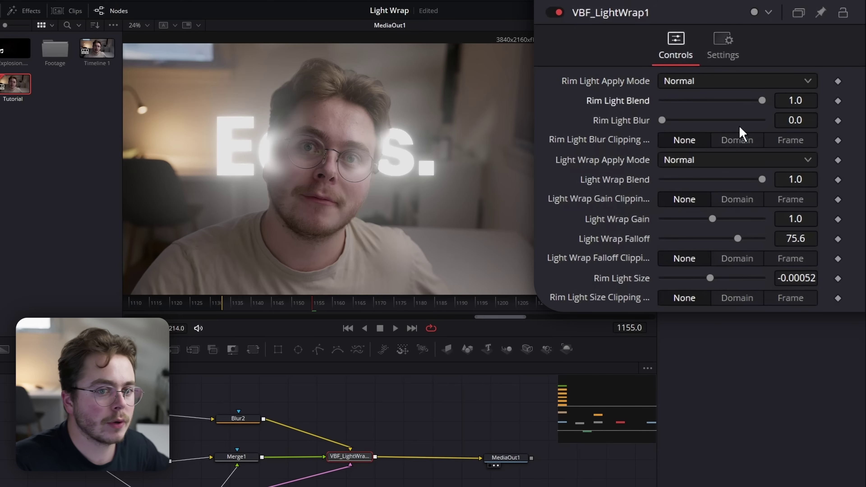
pyautogui.moveTo(756, 104); pyautogui.dragTo(777, 110)
# Set Rim Light Size to -0.0023, rim blend to 1.0 and Rim Light Blur to 0.47.
pyautogui.scroll(6, 299, 145)
pyautogui.scroll(3, 299, 144)
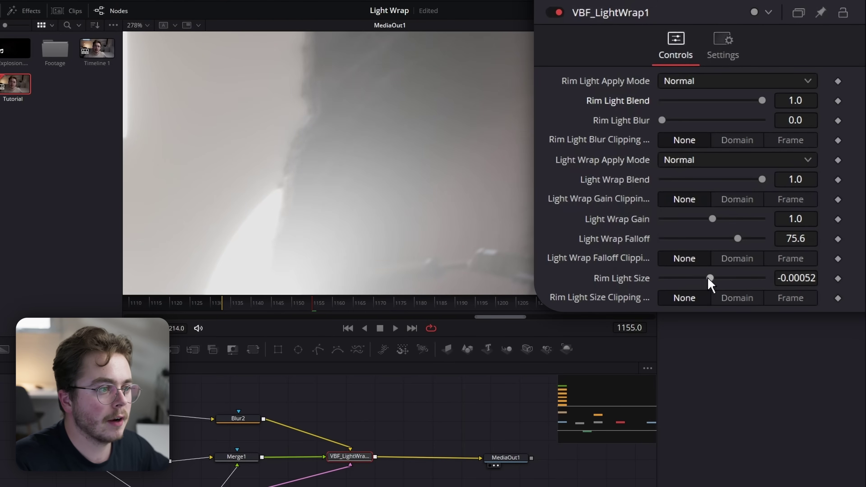
pyautogui.moveTo(709, 278); pyautogui.dragTo(701, 277)
pyautogui.moveTo(762, 100)
pyautogui.mouseDown()
pyautogui.moveTo(709, 100)
pyautogui.moveTo(763, 100)
pyautogui.mouseUp()
pyautogui.moveTo(661, 119)
pyautogui.mouseDown()
pyautogui.moveTo(680, 122)
pyautogui.moveTo(666, 129)
pyautogui.mouseUp()
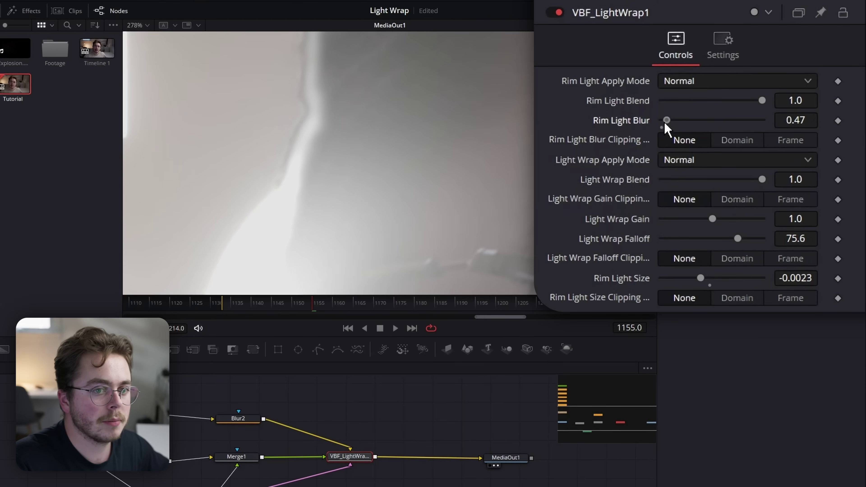
# Set VBF_LightWrap1's Light Wrap Blend to 0.89 and Light Wrap Falloff to 28.3.
pyautogui.hotkey('ctrl', 'f')
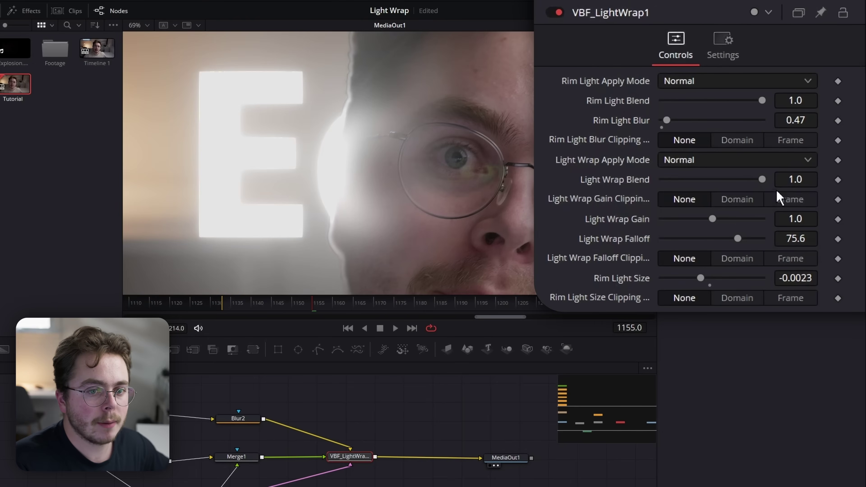
pyautogui.moveTo(761, 180); pyautogui.dragTo(784, 179)
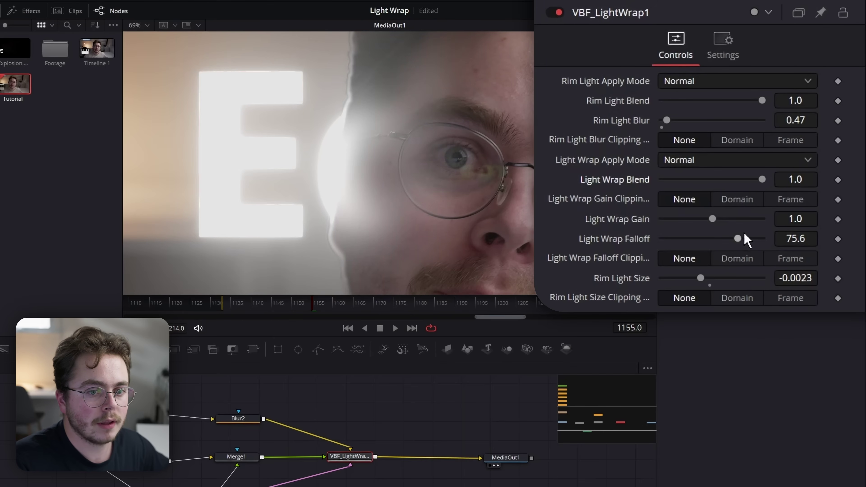
pyautogui.moveTo(739, 236); pyautogui.dragTo(709, 213)
pyautogui.hotkey('ctrl', 'f')
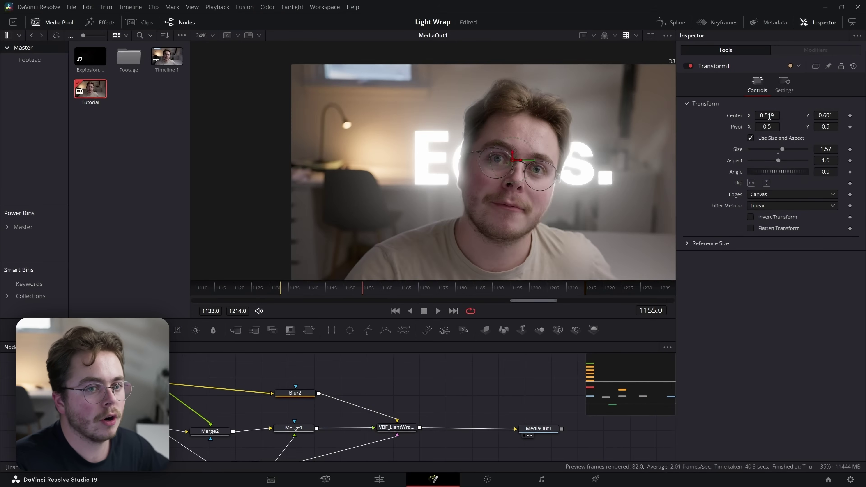
# Shift Transform1's Center X to slide the text, and set Rim Light Blur Clipping Mode to Domain.
pyautogui.moveTo(769, 116)
pyautogui.mouseDown()
pyautogui.moveTo(756, 117)
pyautogui.moveTo(780, 116)
pyautogui.moveTo(745, 117)
pyautogui.moveTo(785, 116)
pyautogui.moveTo(765, 116)
pyautogui.moveTo(773, 116)
pyautogui.mouseUp()
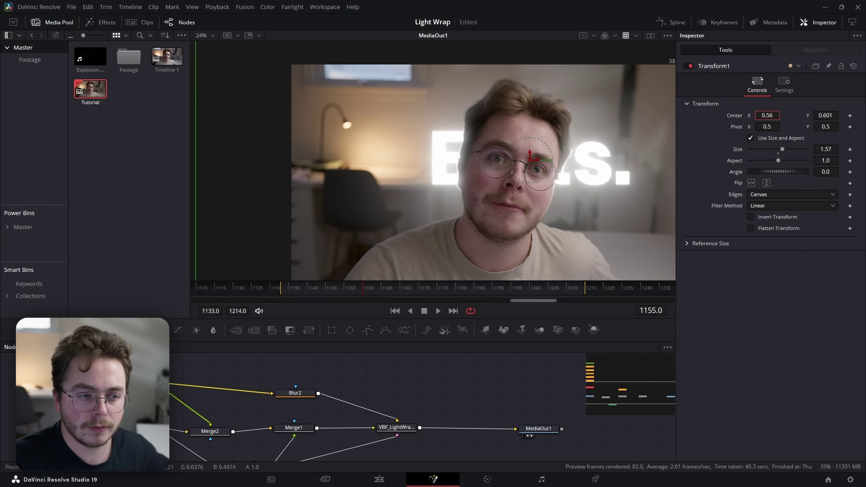
pyautogui.click(396, 426)
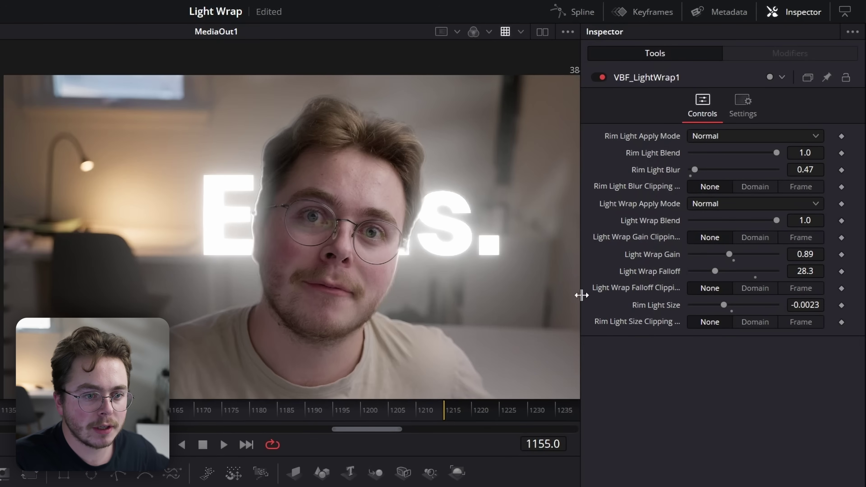
pyautogui.moveTo(581, 295); pyautogui.dragTo(512, 299)
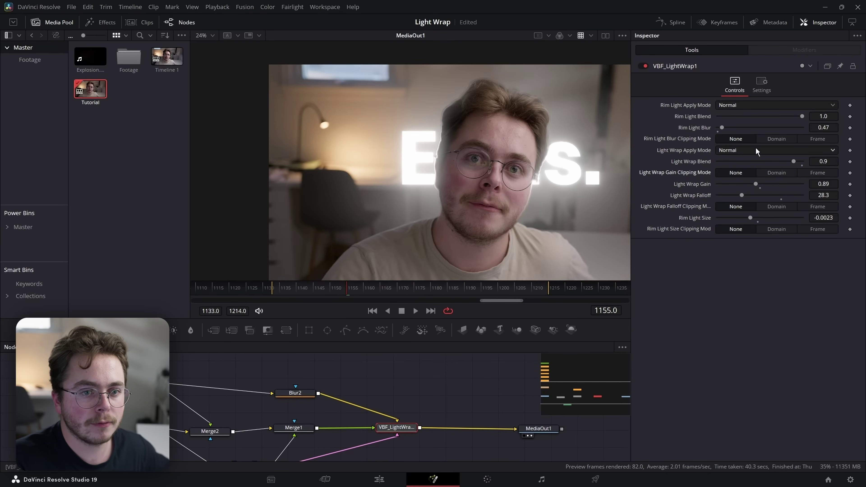
pyautogui.click(762, 142)
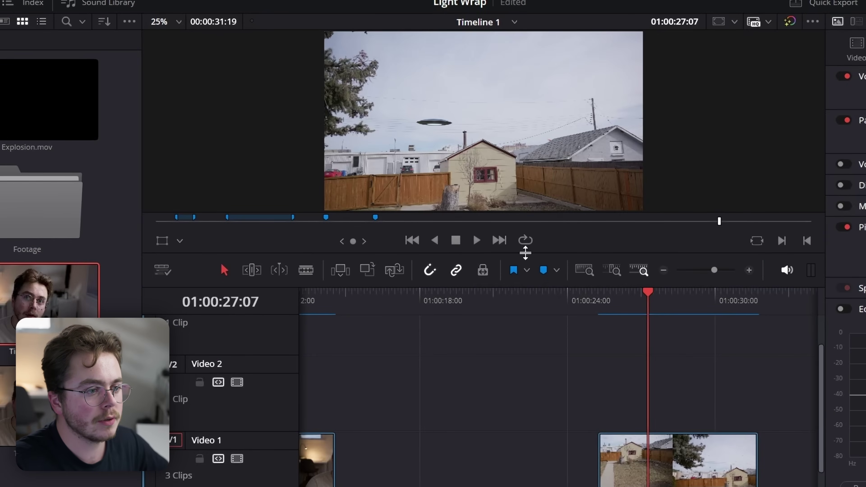
# Enlarge the Edit page viewer, play the UFO clip on Timeline 1 and park at 01:00:27:20.
pyautogui.moveTo(525, 252); pyautogui.dragTo(494, 433)
pyautogui.click(604, 480)
pyautogui.press('space')
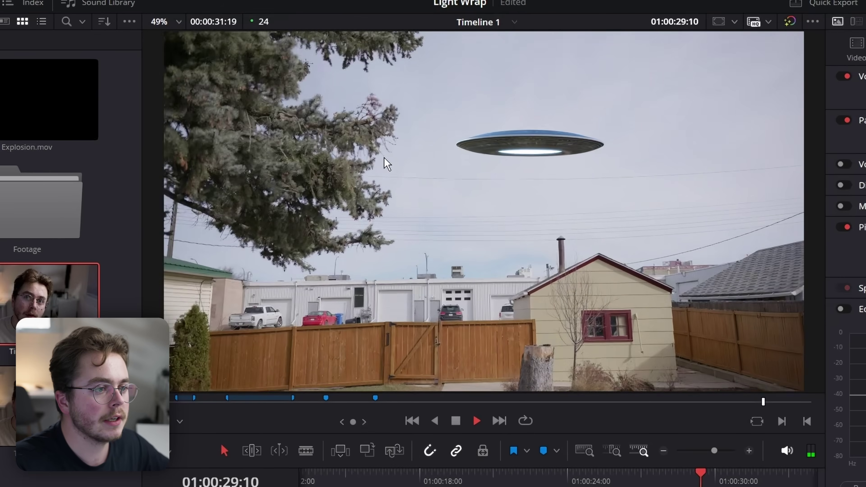
pyautogui.press('space')
pyautogui.moveTo(658, 476)
pyautogui.mouseDown()
pyautogui.moveTo(628, 478)
pyautogui.moveTo(661, 482)
pyautogui.mouseUp()
pyautogui.scroll(2, 429, 151)
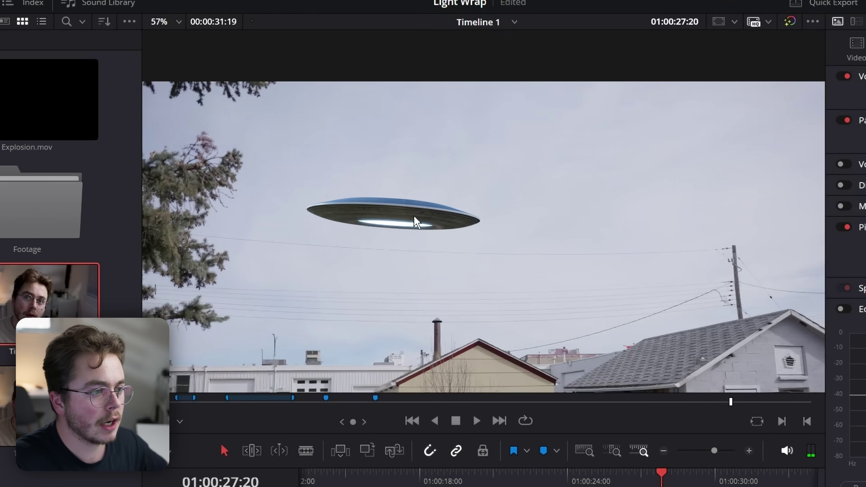
pyautogui.scroll(5, 417, 222)
pyautogui.scroll(-5, 438, 237)
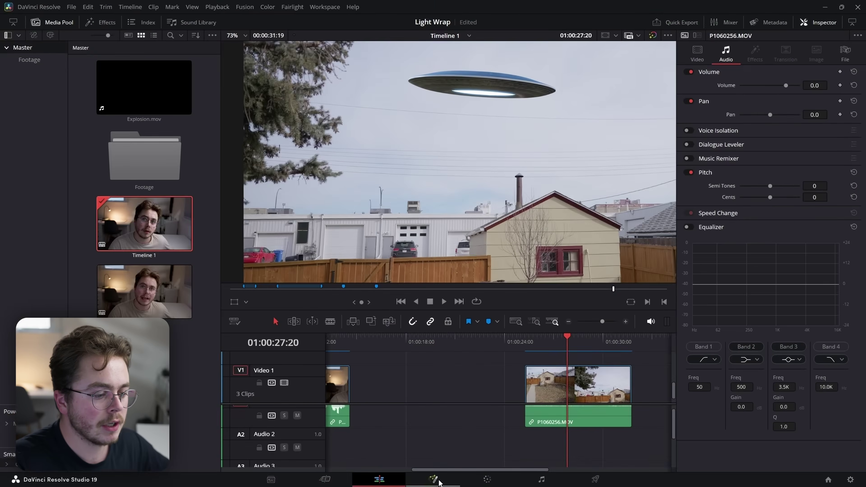
# On the Fusion page, move Group1 below Merge1 and reposition MediaOut1.
pyautogui.click(433, 479)
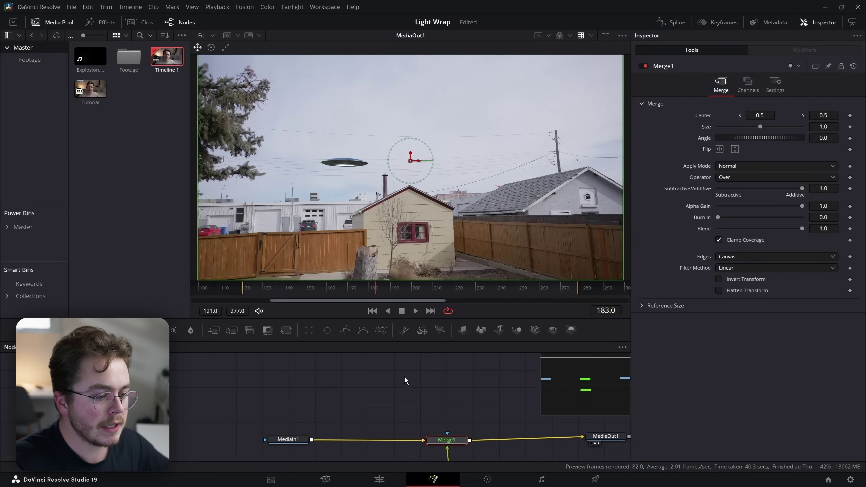
pyautogui.moveTo(414, 427); pyautogui.dragTo(388, 434)
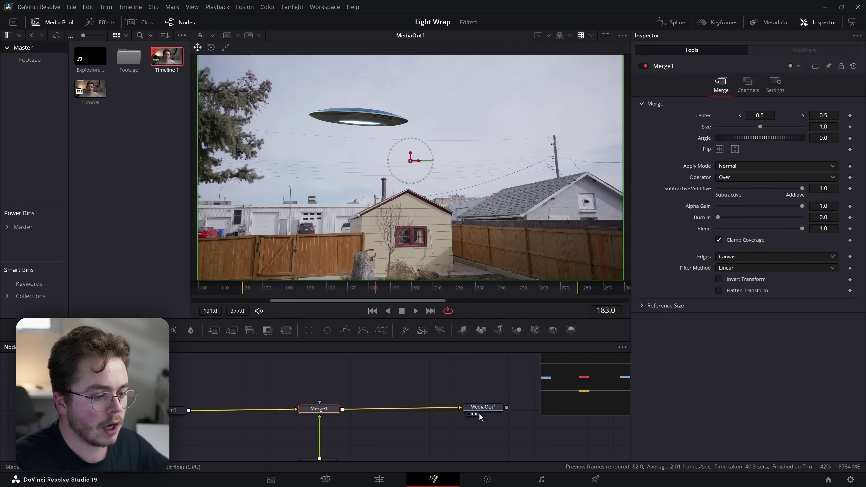
pyautogui.moveTo(484, 413)
pyautogui.mouseDown()
pyautogui.moveTo(460, 413)
pyautogui.moveTo(495, 404)
pyautogui.mouseUp()
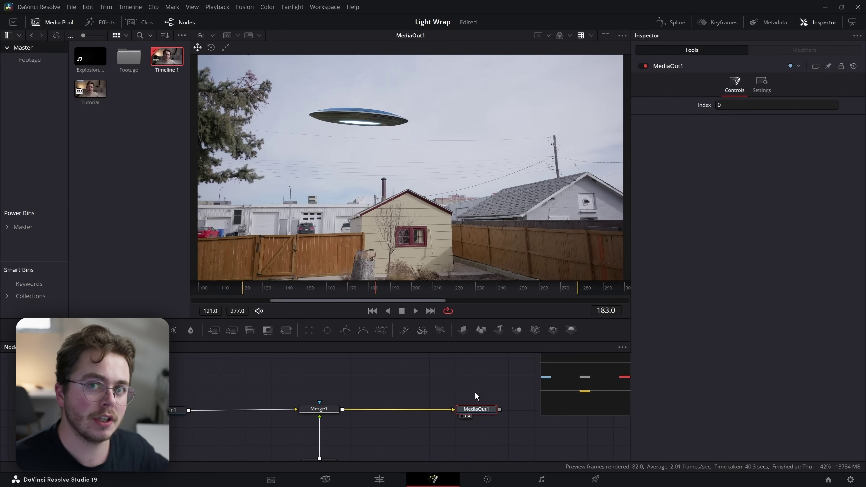
# Insert a VBF_LightWrap node between Merge1 and MediaOut1.
pyautogui.click(370, 394)
pyautogui.hotkey('shift', 'space')
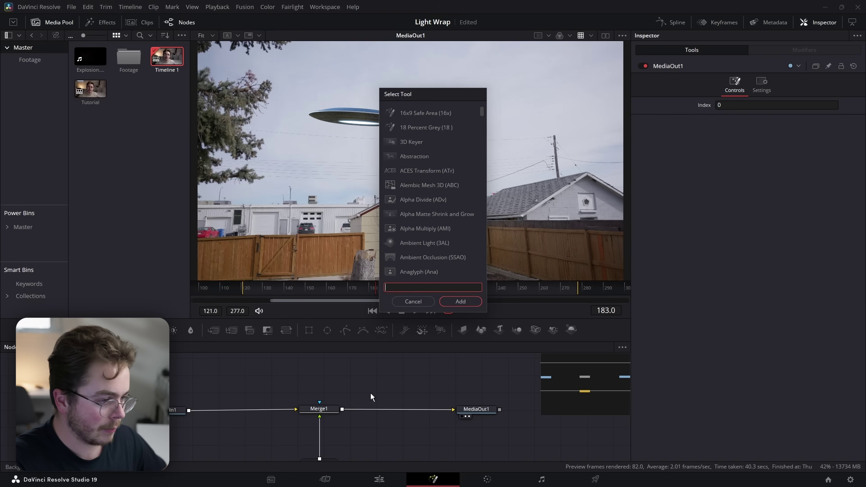
pyautogui.write('lightwrap')
pyautogui.press('Return')
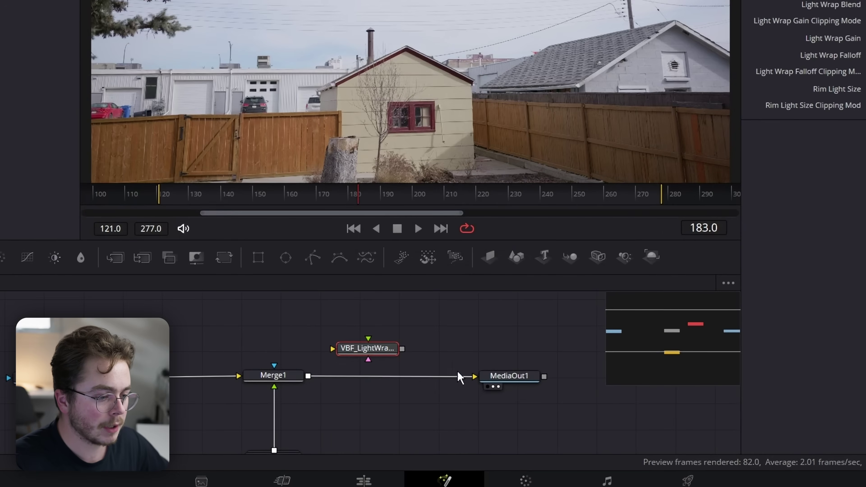
pyautogui.moveTo(454, 398); pyautogui.dragTo(474, 376)
pyautogui.moveTo(381, 379); pyautogui.dragTo(400, 369)
# Preview the Group1 UFO, then wire Group1 into VBF_LightWrap's second input.
pyautogui.moveTo(383, 403); pyautogui.dragTo(383, 356)
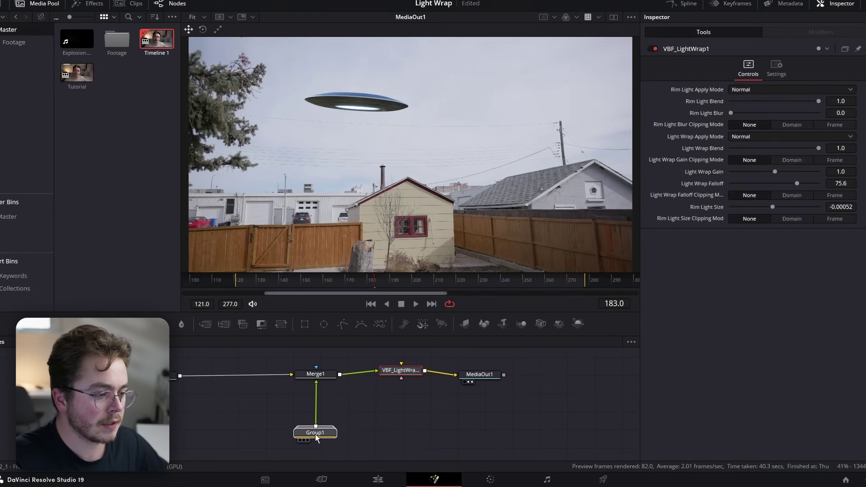
pyautogui.click(274, 413)
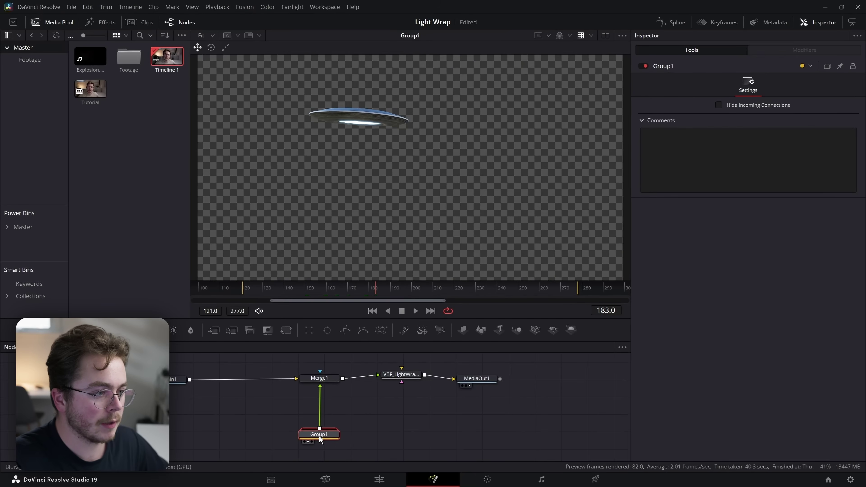
pyautogui.moveTo(324, 129); pyautogui.dragTo(390, 172)
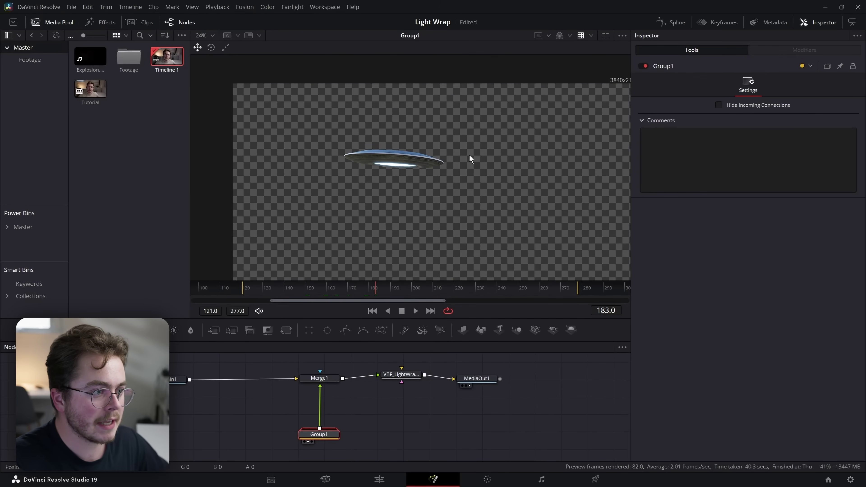
pyautogui.click(470, 379)
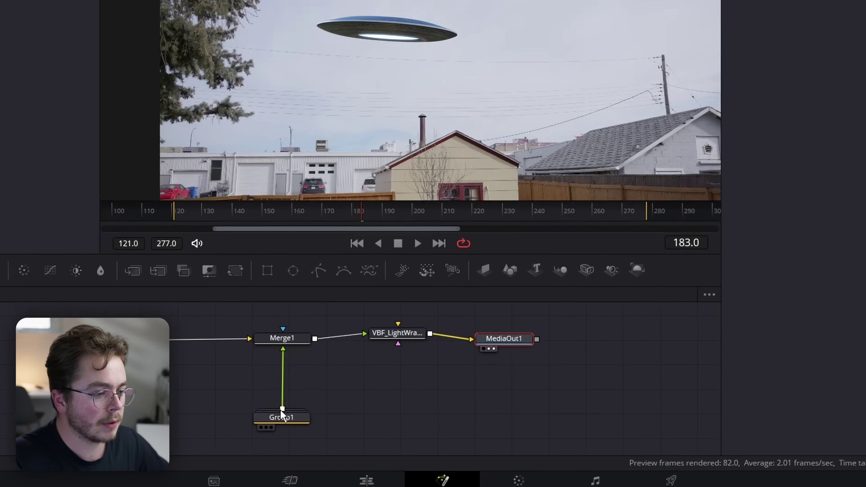
pyautogui.moveTo(281, 408); pyautogui.dragTo(399, 348)
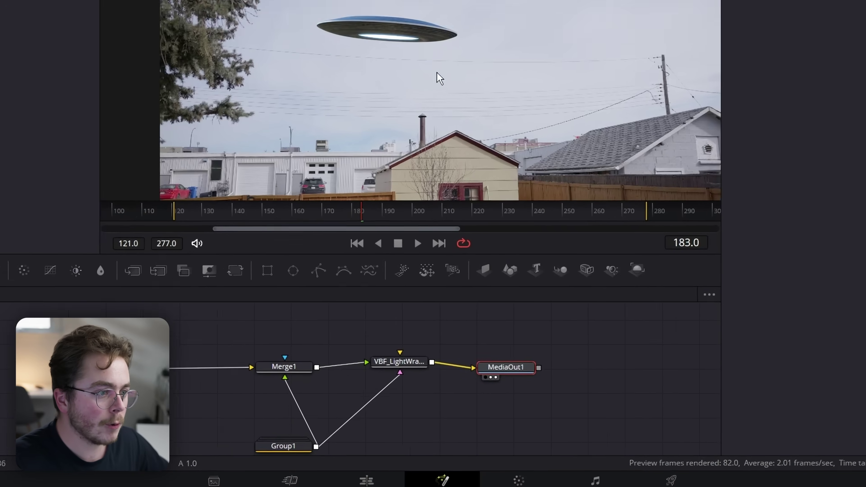
# Add a Blur2 node fed by the MediaIn1 background plate.
pyautogui.scroll(2, 460, 166)
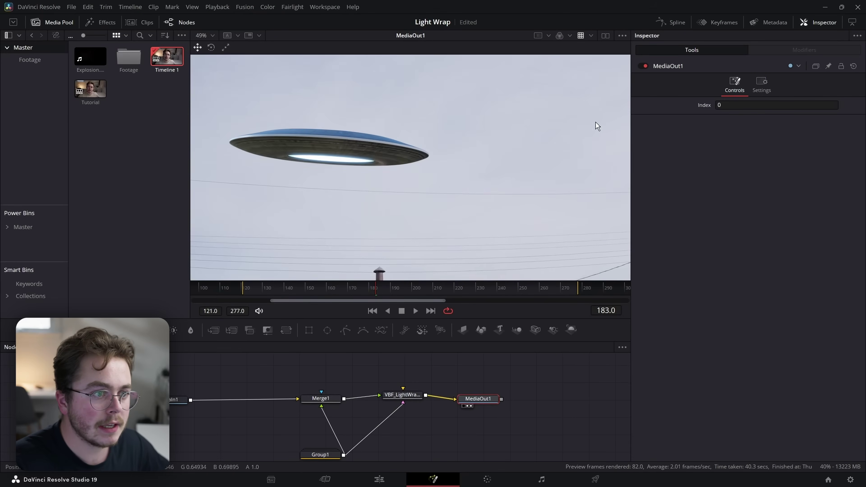
pyautogui.scroll(-1, 472, 123)
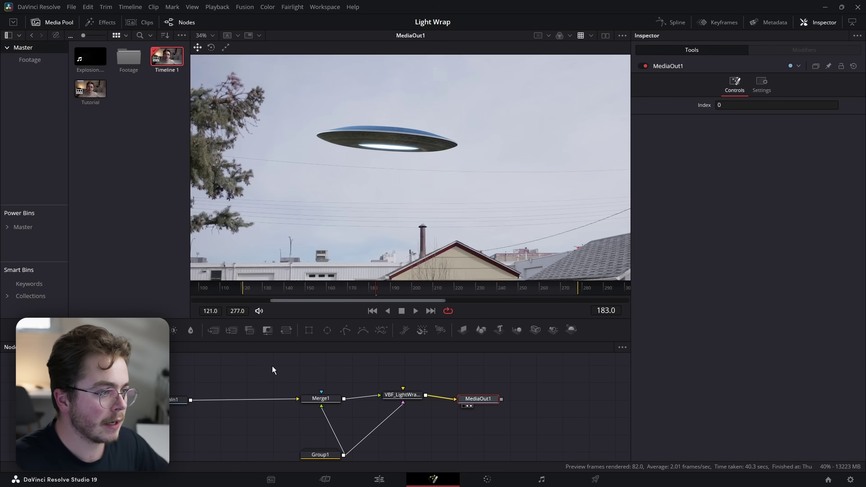
pyautogui.click(240, 373)
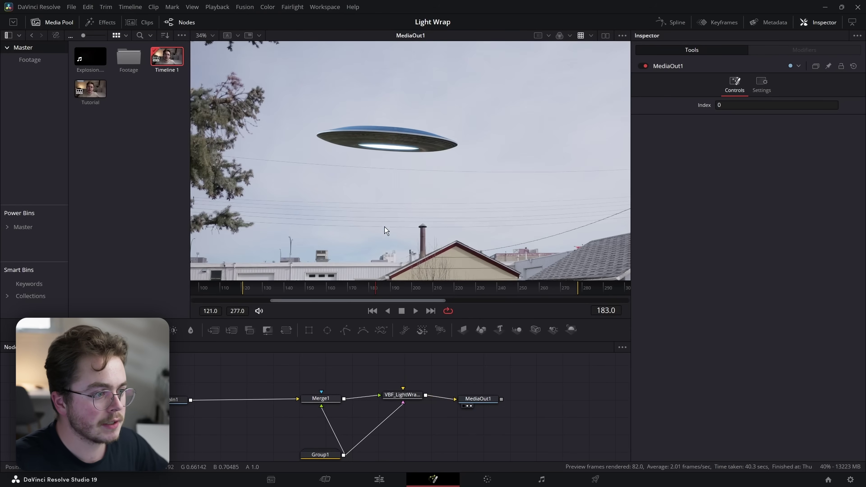
pyautogui.hotkey('shift', 'space')
pyautogui.write('blur')
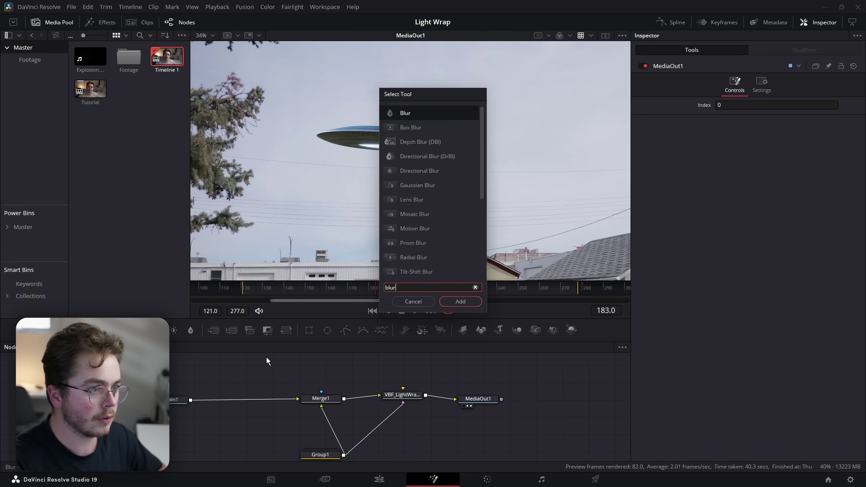
pyautogui.press('Return')
pyautogui.moveTo(190, 410); pyautogui.dragTo(261, 378)
# Set Blur2's Blur Size to 20.9 and feed its output into VBF_LightWrap.
pyautogui.press('1')
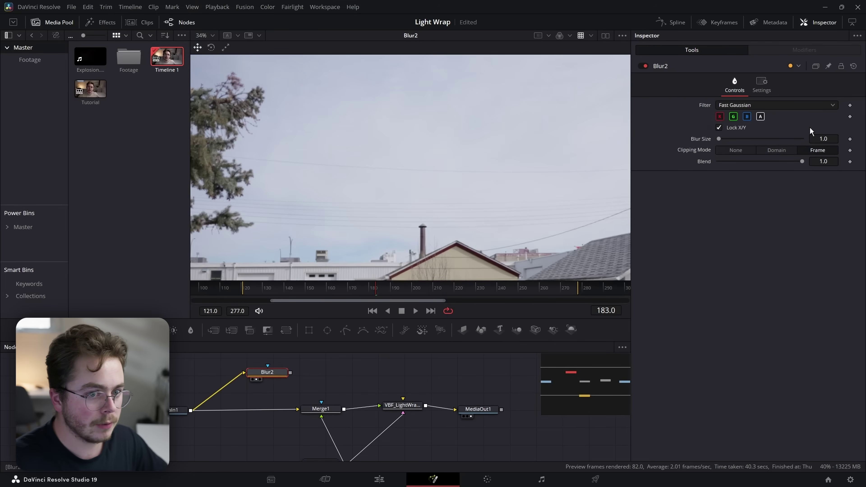
pyautogui.moveTo(719, 139); pyautogui.dragTo(736, 140)
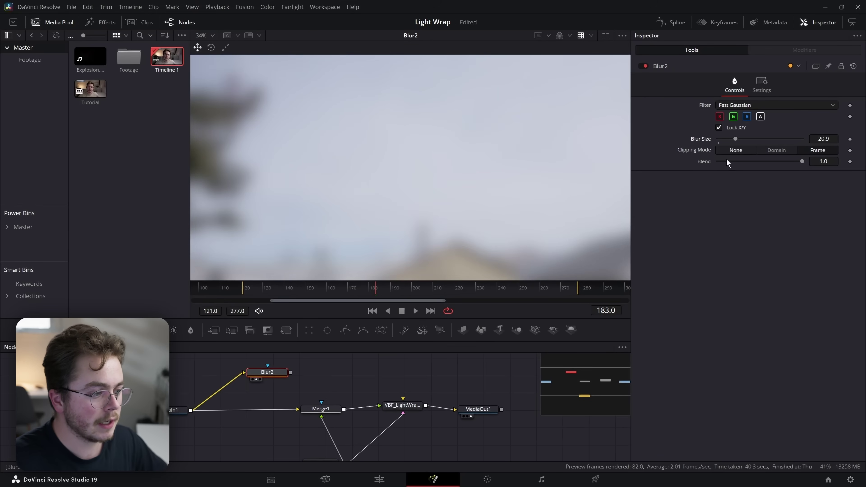
pyautogui.click(477, 409)
pyautogui.press('1')
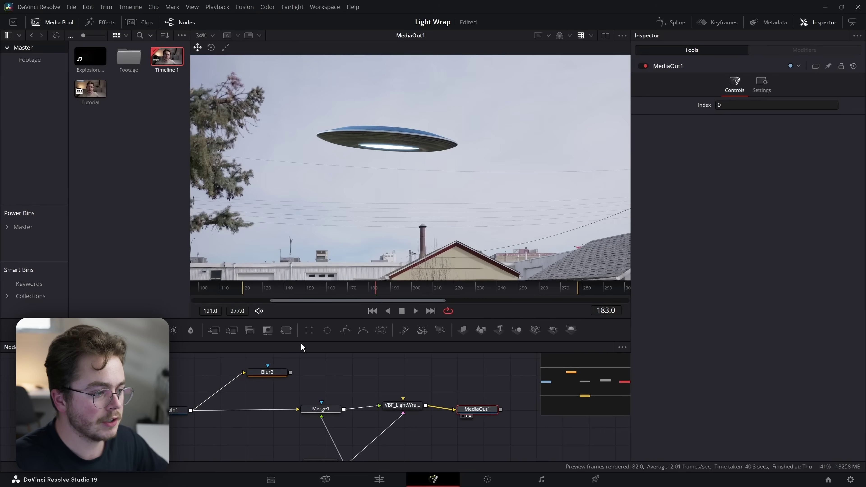
pyautogui.moveTo(290, 372); pyautogui.dragTo(403, 404)
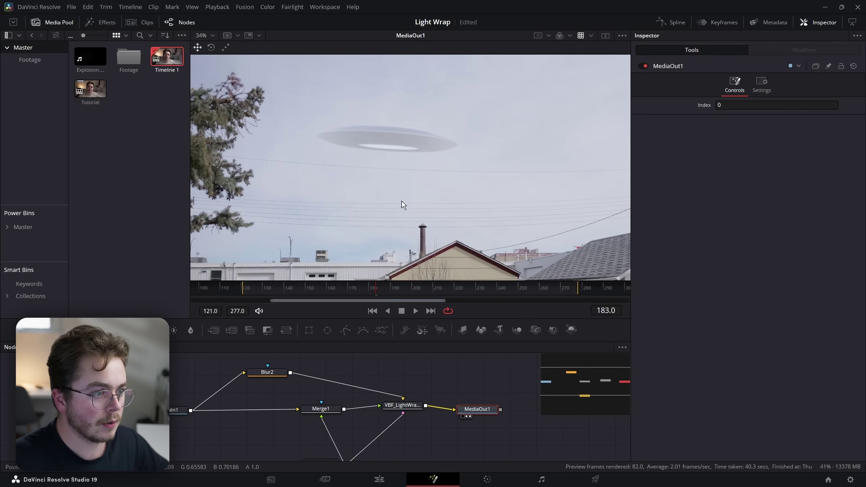
# Lower VBF_LightWrap1's Light Wrap Falloff to 17.6 and Rim Light Blend to about 0.561.
pyautogui.click(408, 406)
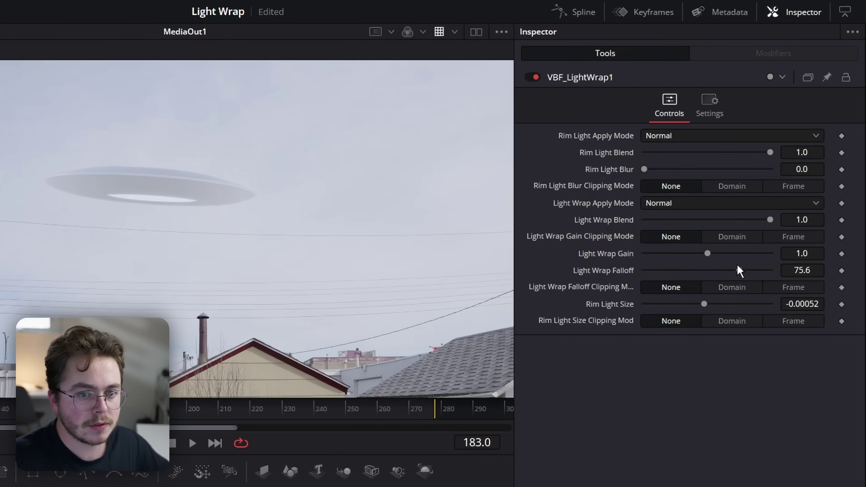
pyautogui.moveTo(781, 195); pyautogui.dragTo(761, 193)
pyautogui.moveTo(708, 265); pyautogui.dragTo(670, 261)
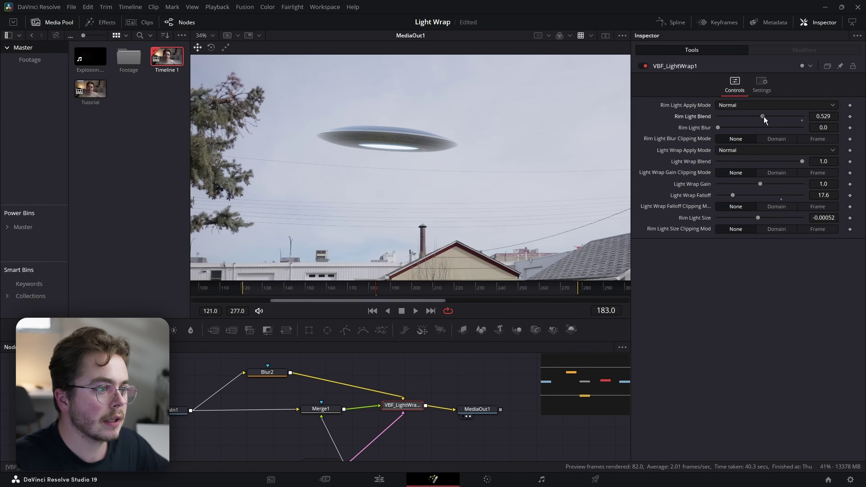
pyautogui.scroll(-3, 357, 130)
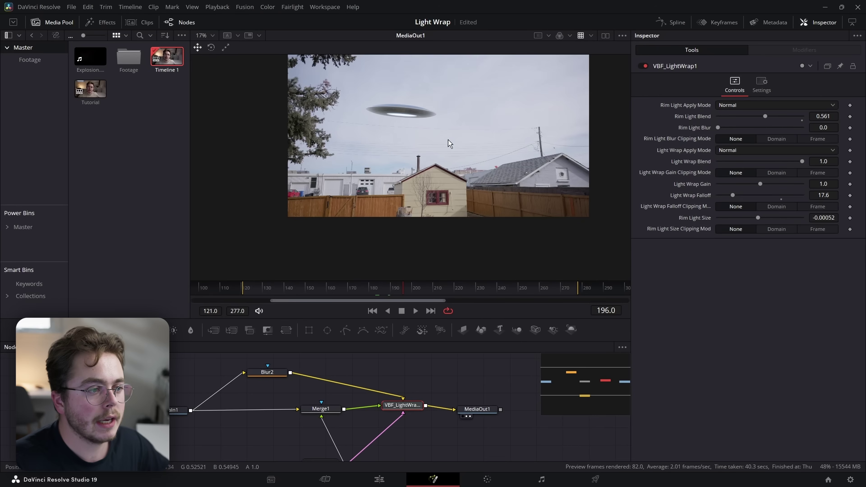
pyautogui.scroll(1, 409, 141)
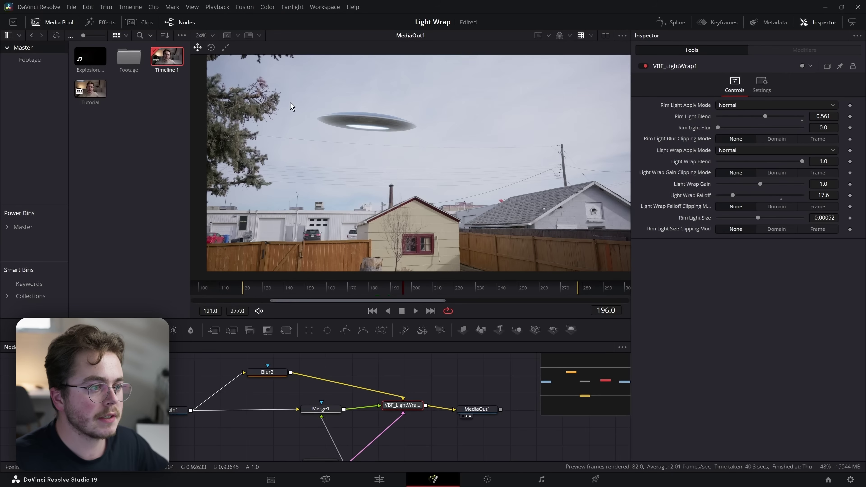
pyautogui.scroll(1, 394, 125)
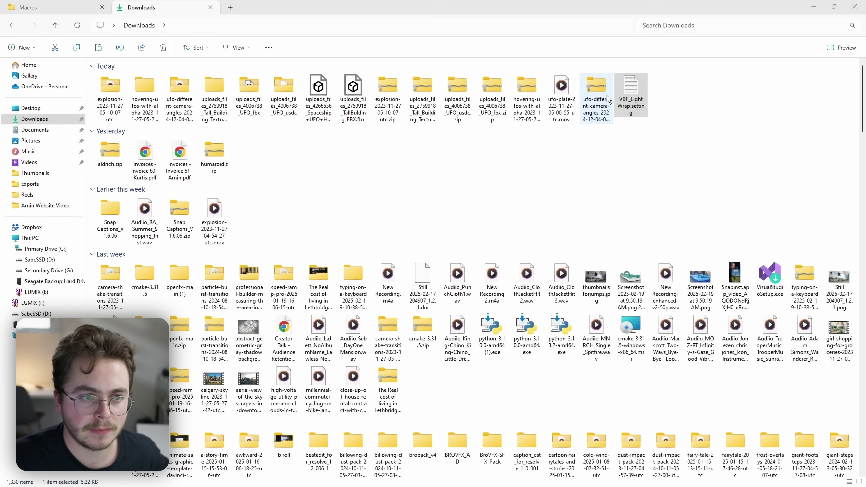
# Drag VBF_LightWrap.setting from Downloads into DaVinci Resolve\Support\Fusion\Macros.
pyautogui.click(55, 7)
pyautogui.click(160, 7)
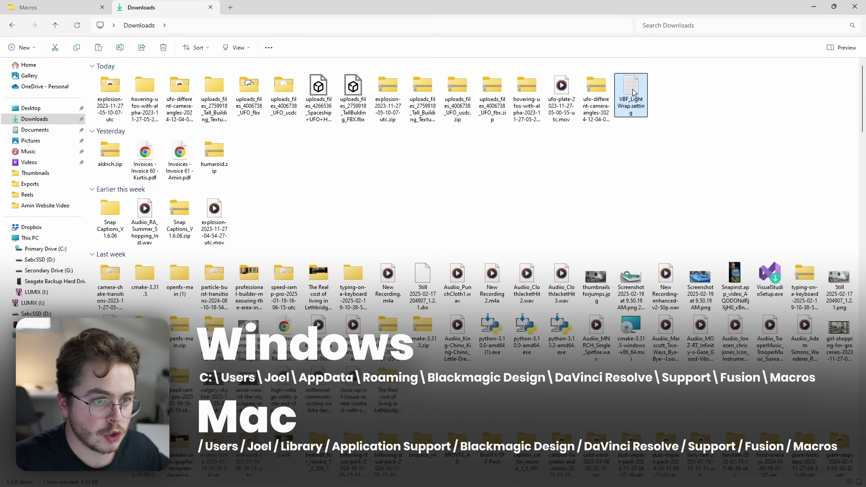
pyautogui.moveTo(631, 92); pyautogui.dragTo(280, 167)
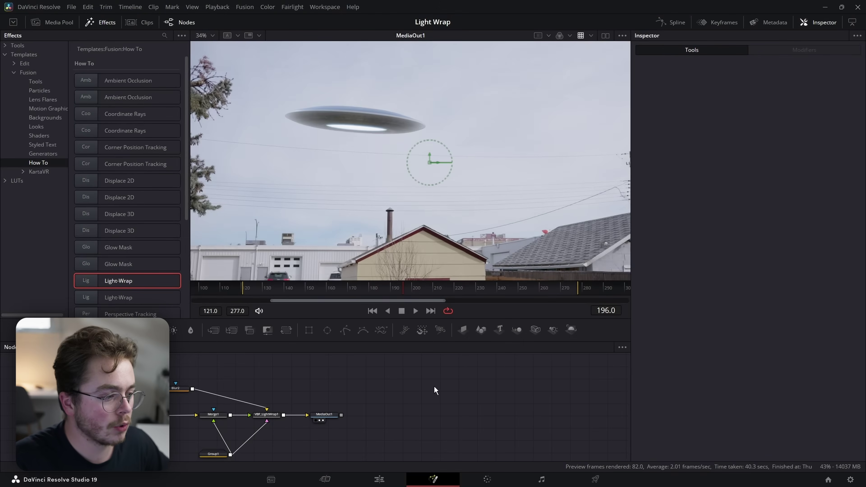
# Search the Fusion tool list for 'vbf' to reveal VBF_LightWrap.
pyautogui.hotkey('shift', 'space')
pyautogui.write('vbf')
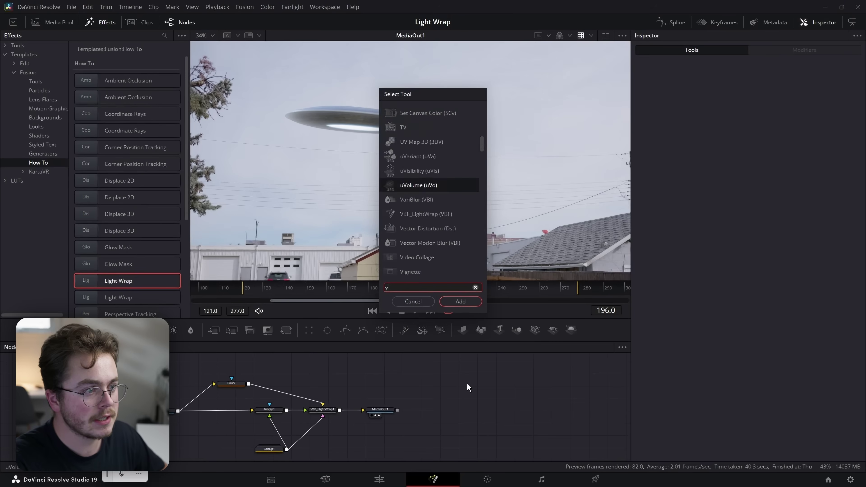